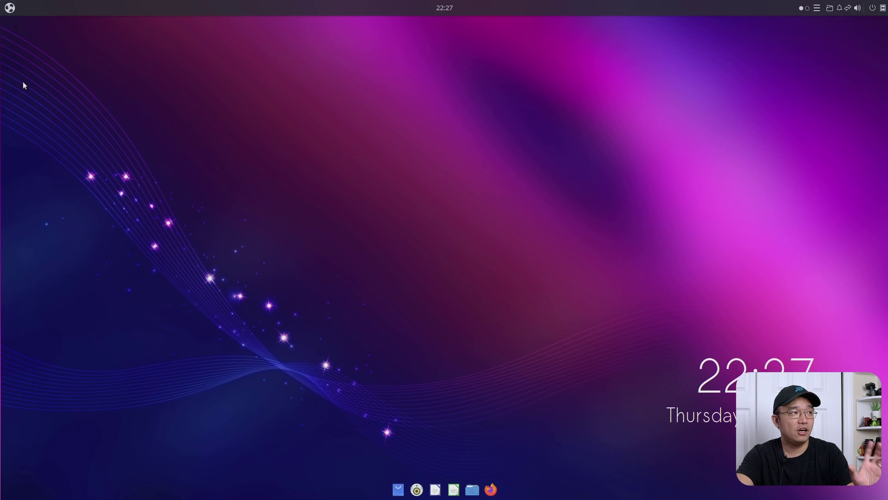
Step: Launch System Monitor from the application menu
left_click(11, 7)
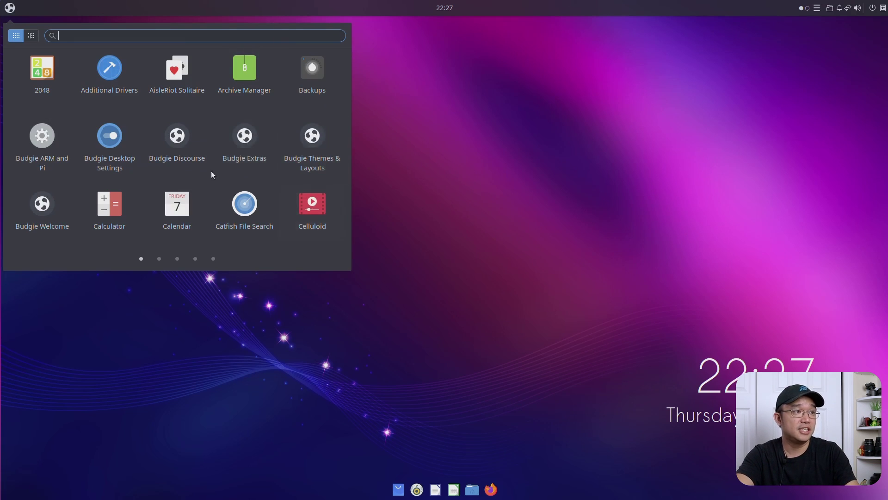
scroll(215, 179, "down", 2)
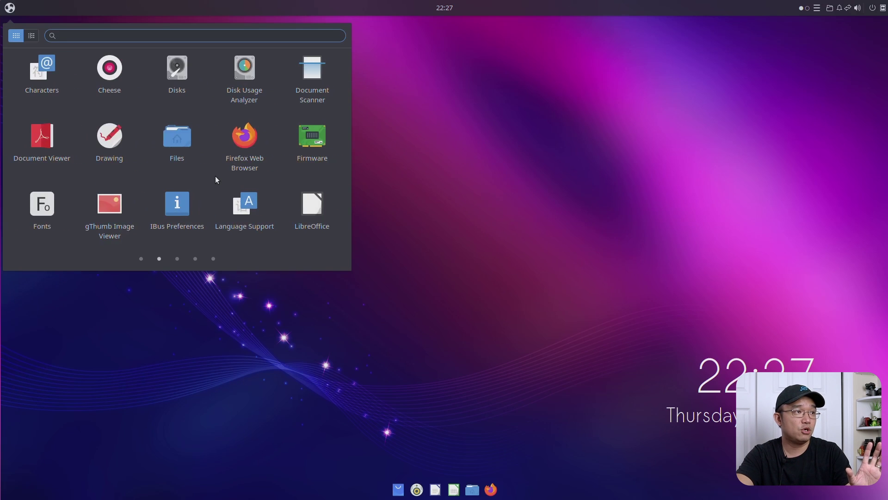
scroll(215, 176, "down", 2)
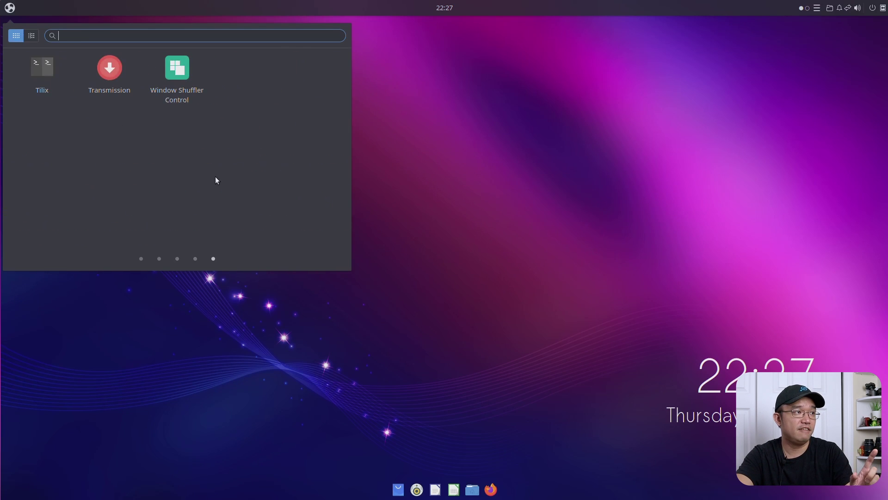
scroll(215, 177, "up", 1)
left_click(175, 187)
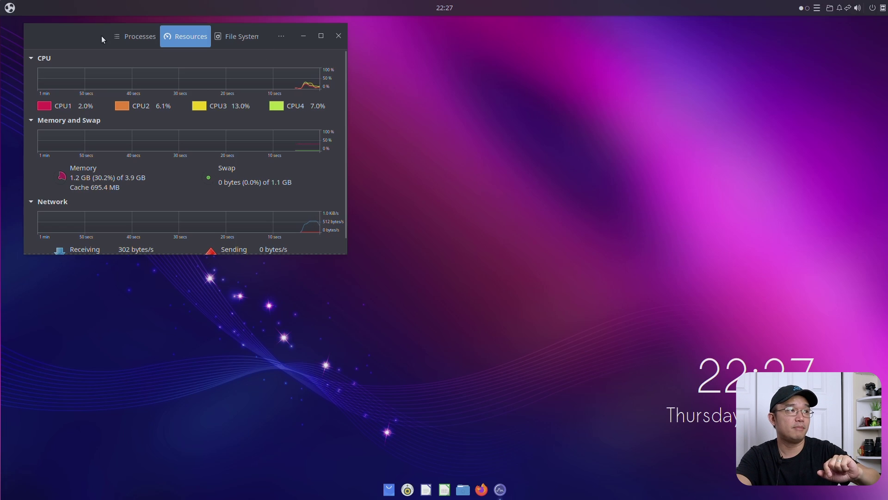
Step: Drag the System Monitor window toward the screen centre and open the Home folder
left_click_drag(273, 168, 242, 147)
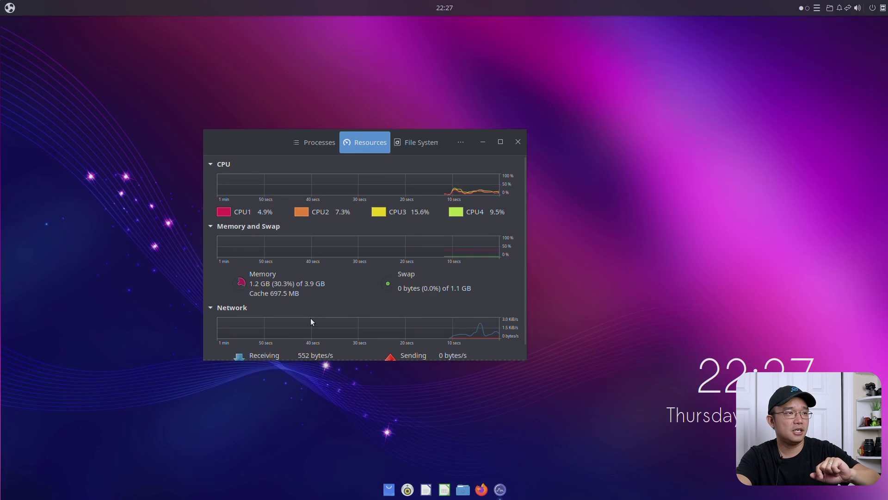
left_click_drag(231, 139, 210, 129)
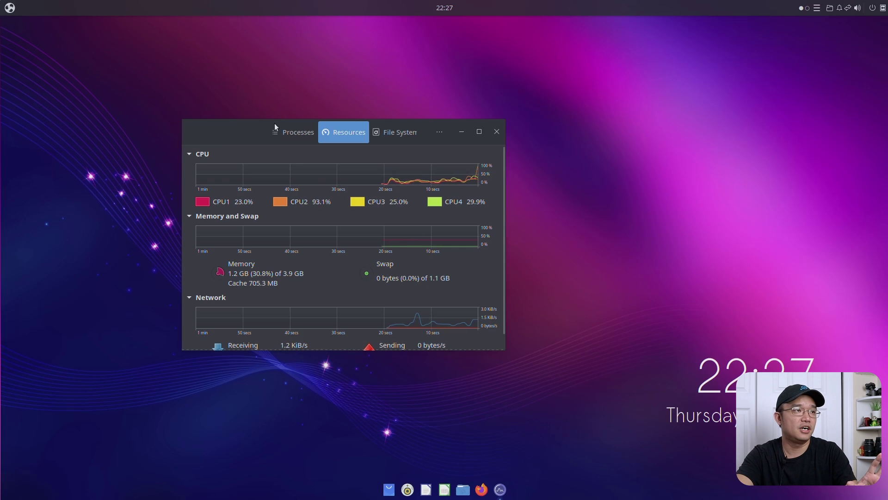
key("super+e")
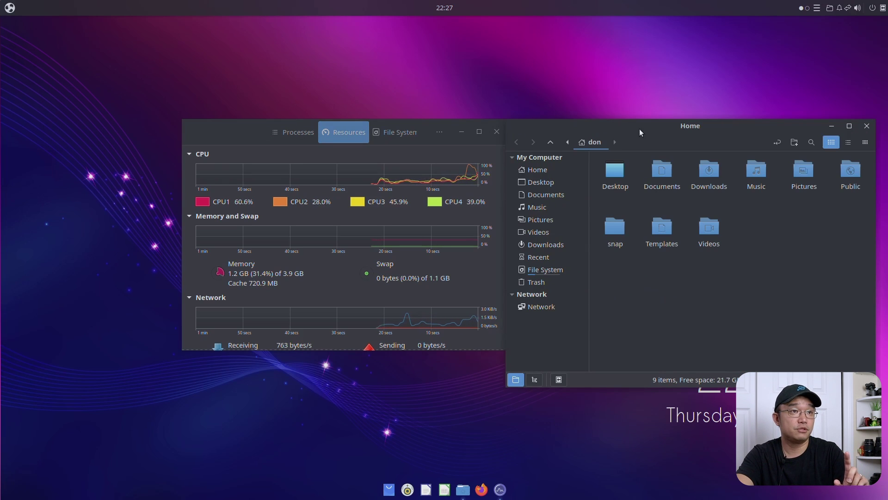
Step: Drag the Home folder window down and to the left across the screen
left_click_drag(640, 129, 608, 167)
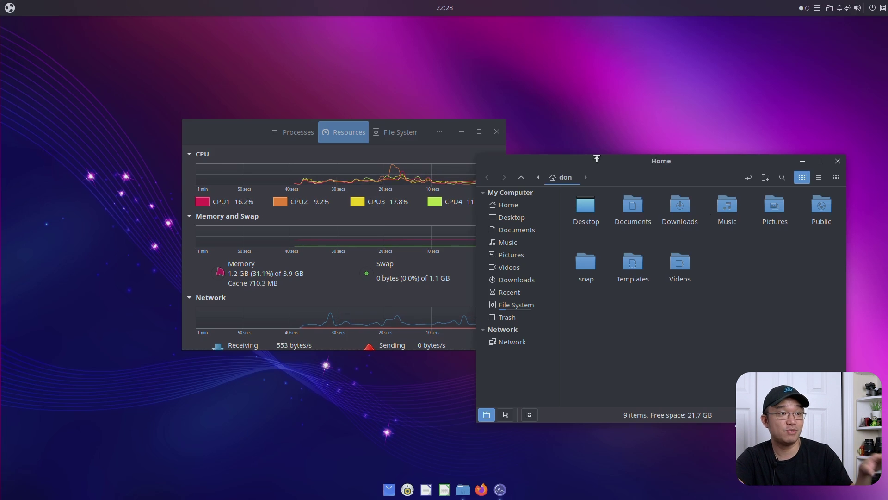
left_click_drag(597, 158, 488, 167)
Step: Close the Home folder, open youtube.com/novaspirittech in Firefox, and accept the DNS notice
left_click(730, 170)
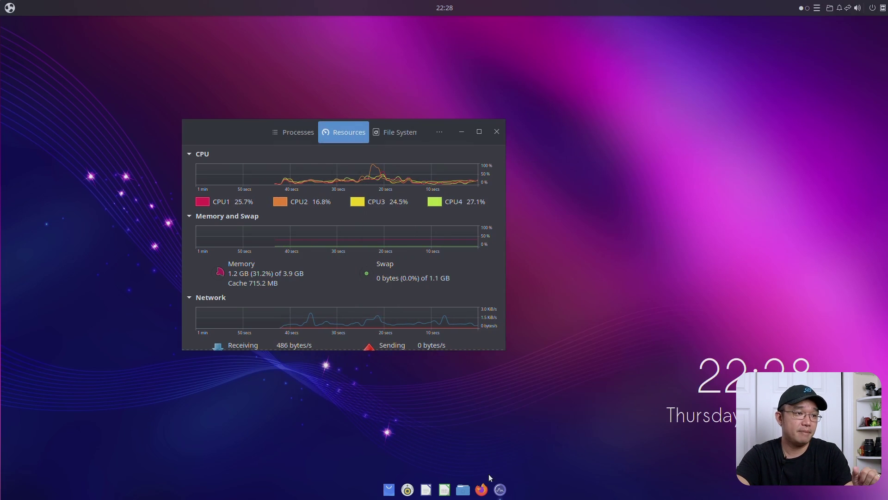
left_click(488, 477)
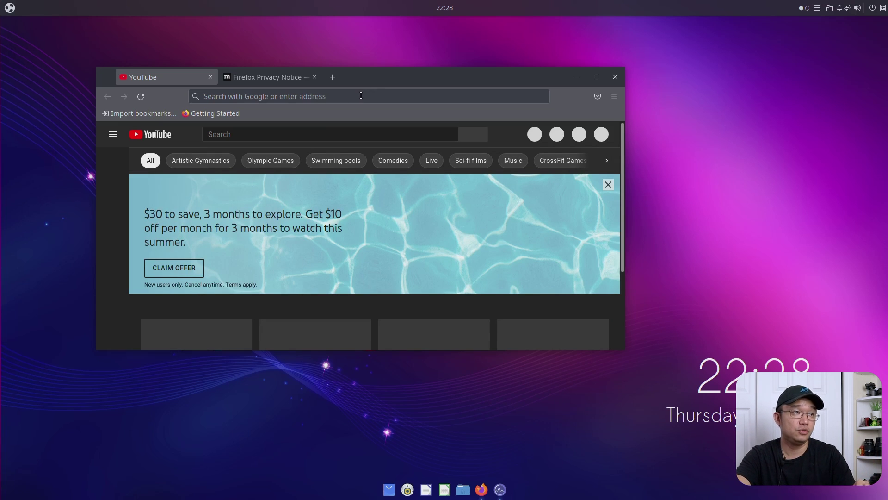
left_click_drag(365, 91, 418, 112)
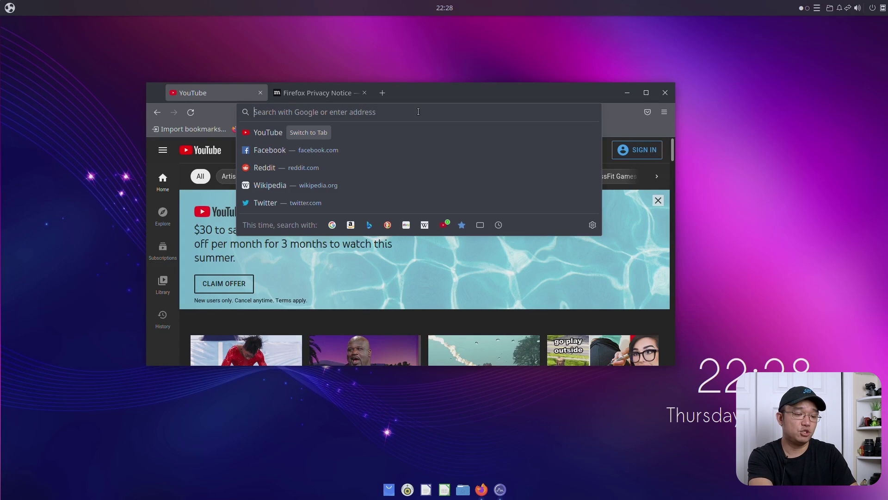
type("youtube.com/novaspirittech")
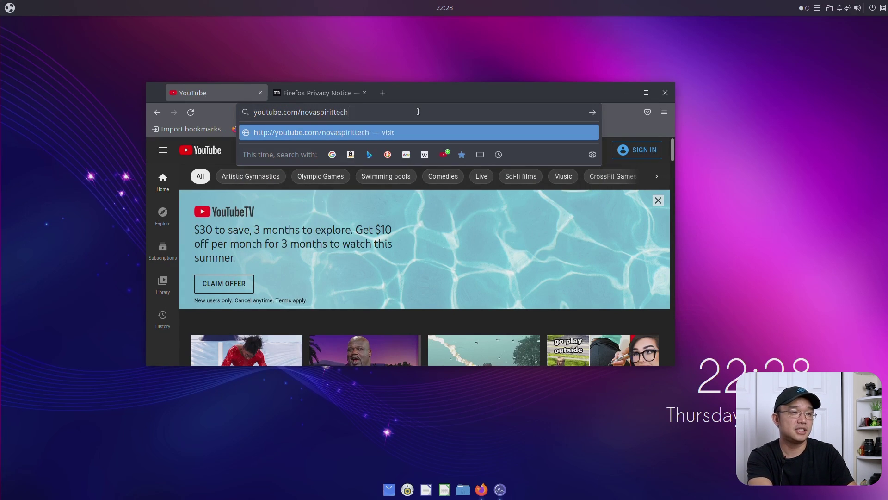
key("Return")
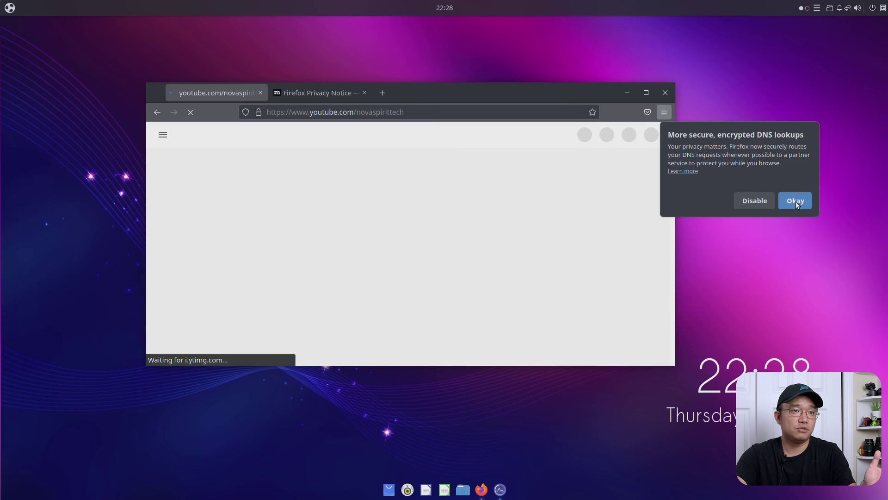
left_click(796, 201)
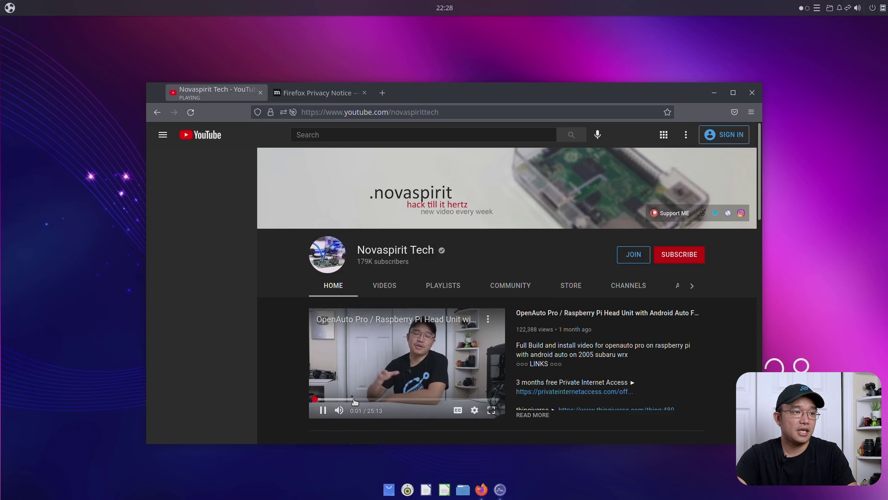
Step: Skip the OpenAuto Pro video to 5:21, watch full screen, then close the stats overlay
left_click(353, 399)
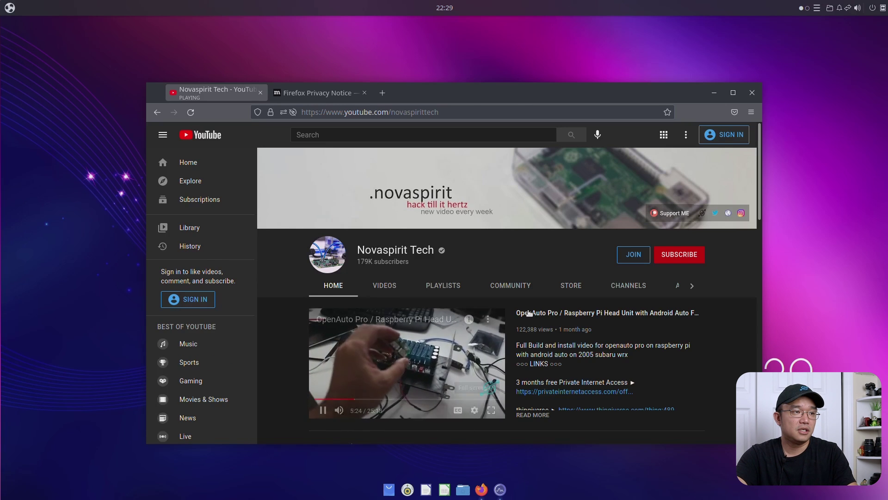
double_click(413, 355)
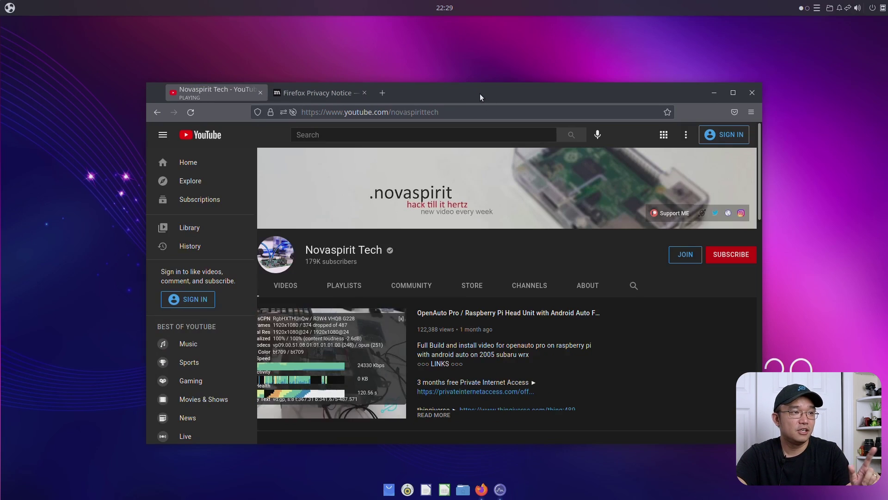
left_click_drag(479, 94, 396, 90)
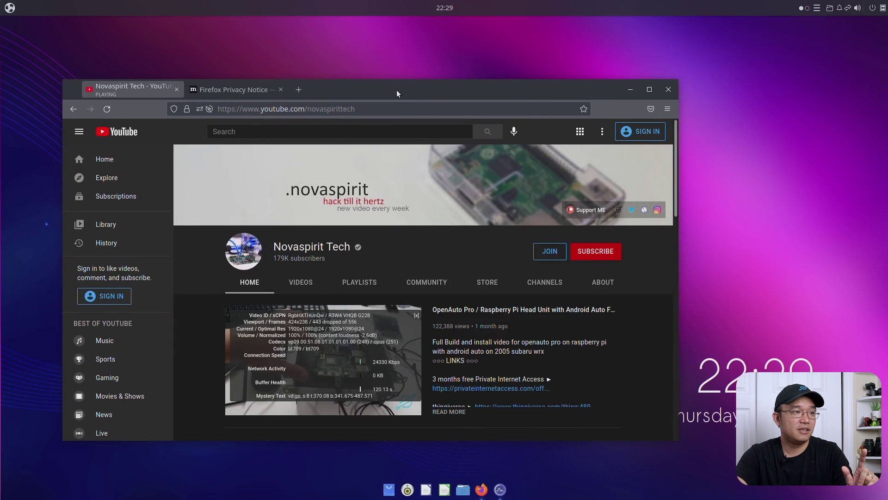
left_click(416, 315)
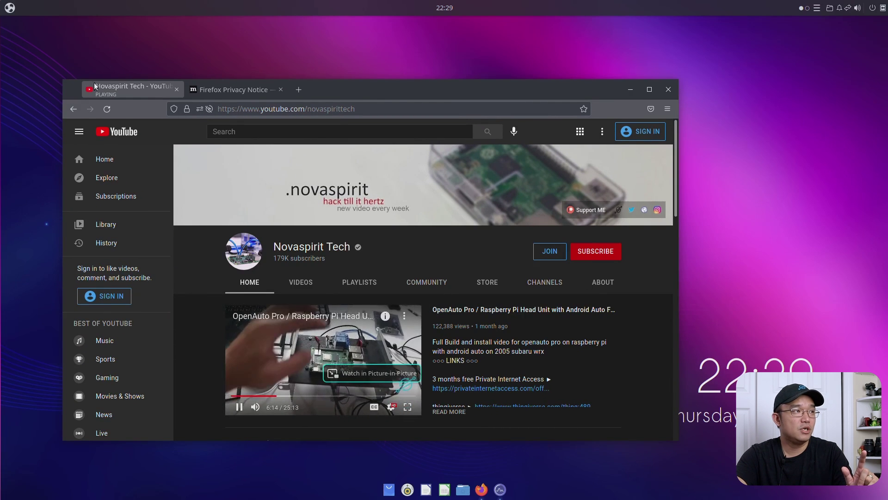
Step: Close Firefox and System Monitor, then relaunch System Monitor from the application menu
left_click(176, 90)
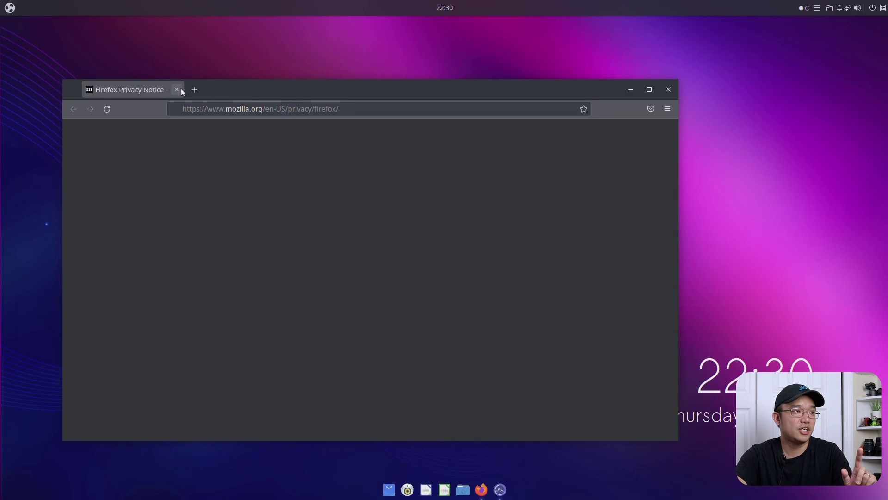
left_click(177, 91)
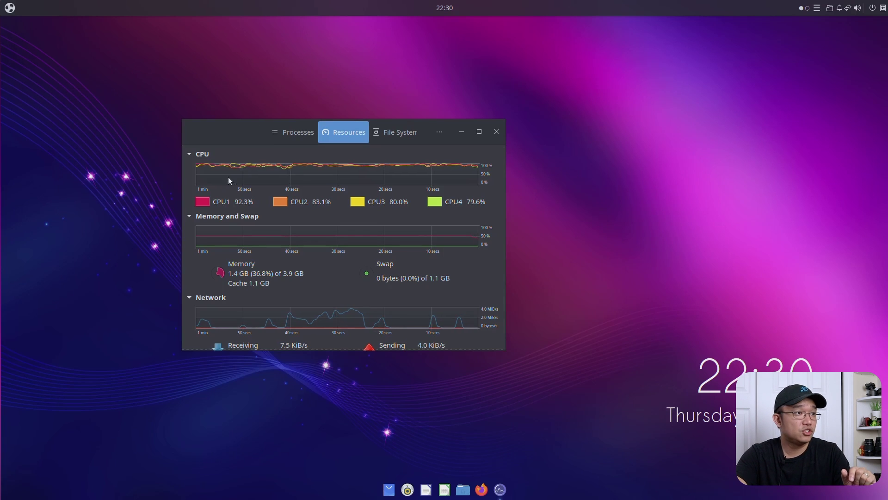
left_click(496, 131)
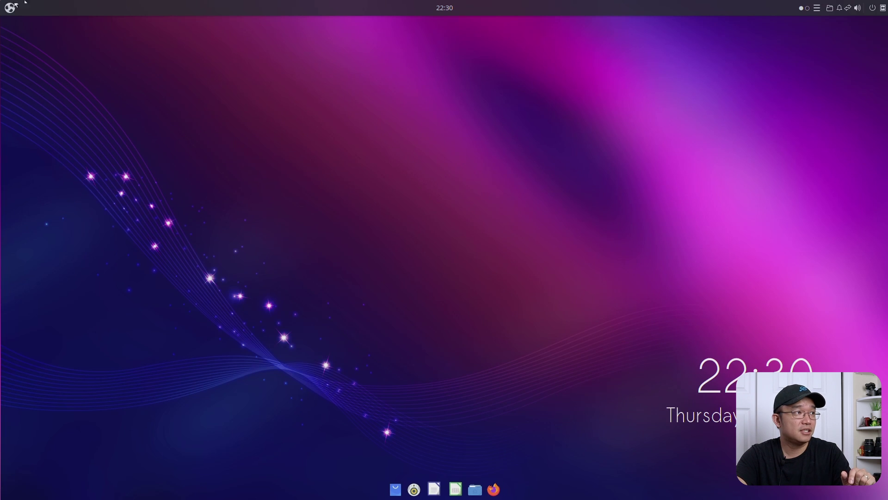
left_click(10, 8)
left_click(202, 199)
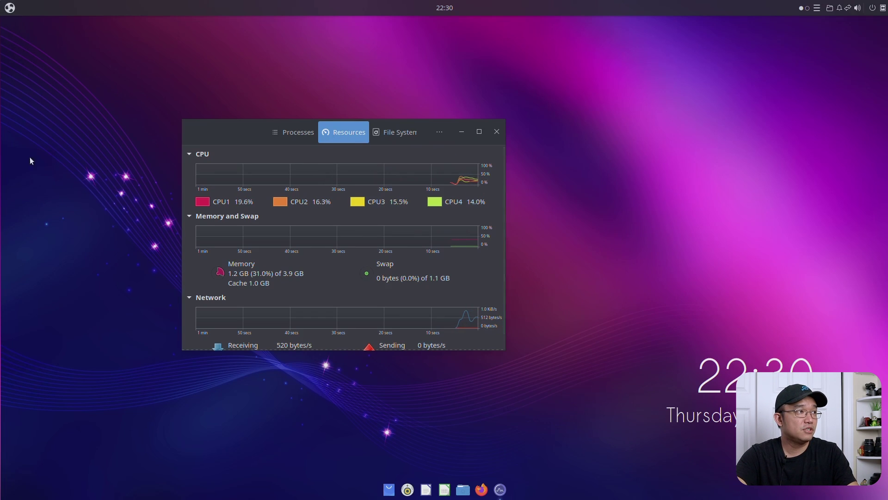
Step: Launch Budgie ARM TweakTool, move it above the graphs, and show its Overclock tab
left_click(9, 7)
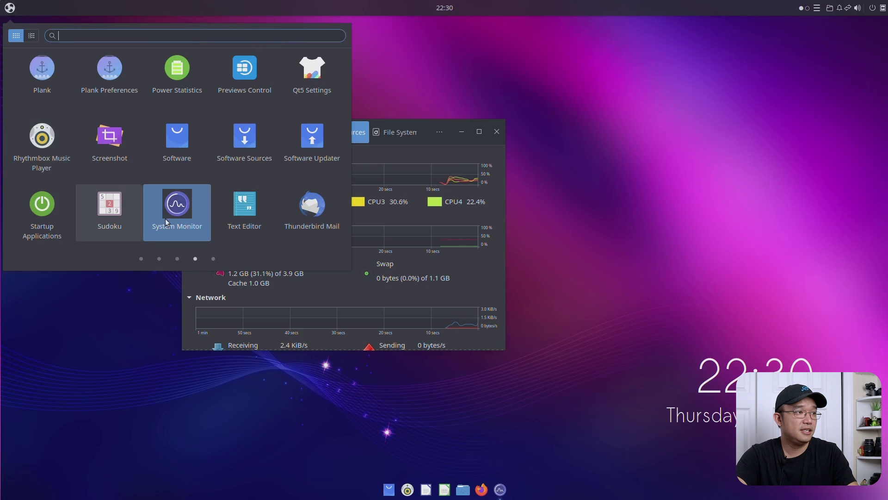
scroll(160, 228, "up", 1)
scroll(160, 229, "up", 2)
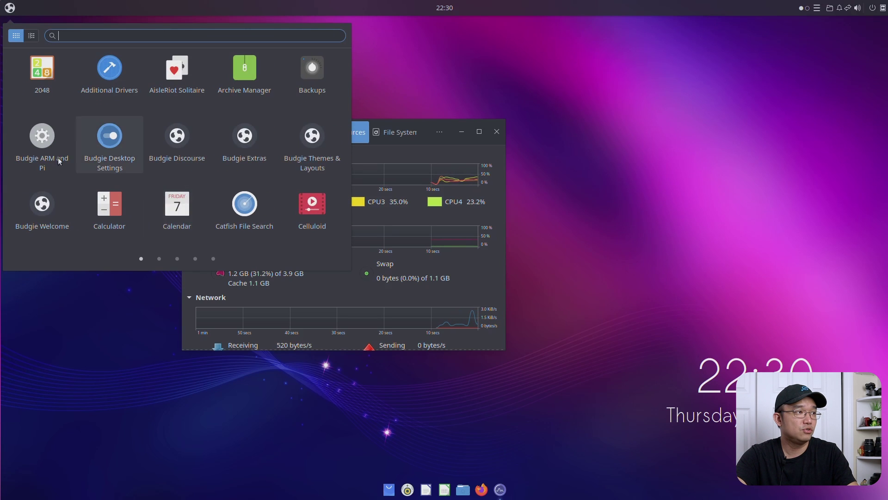
left_click(49, 144)
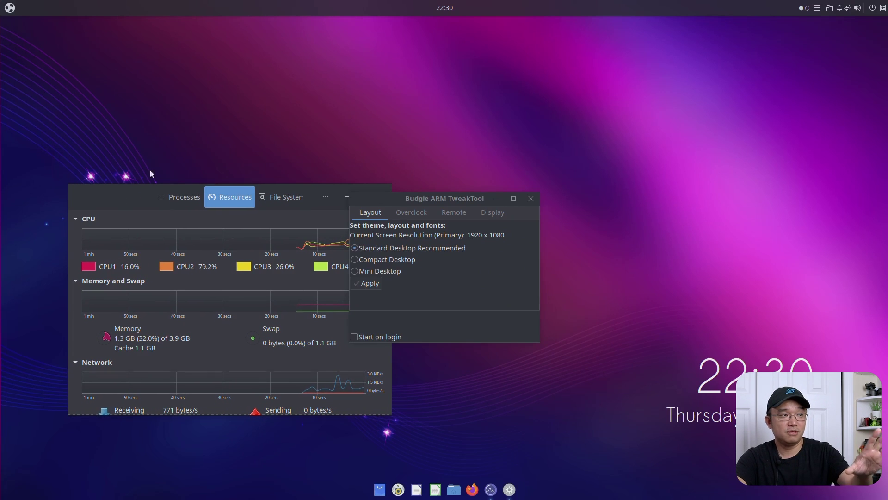
left_click_drag(374, 197, 388, 54)
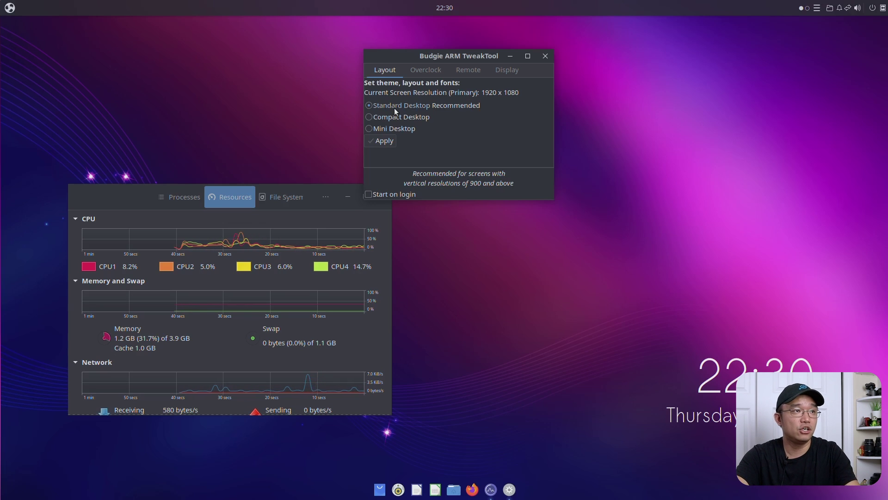
left_click(423, 75)
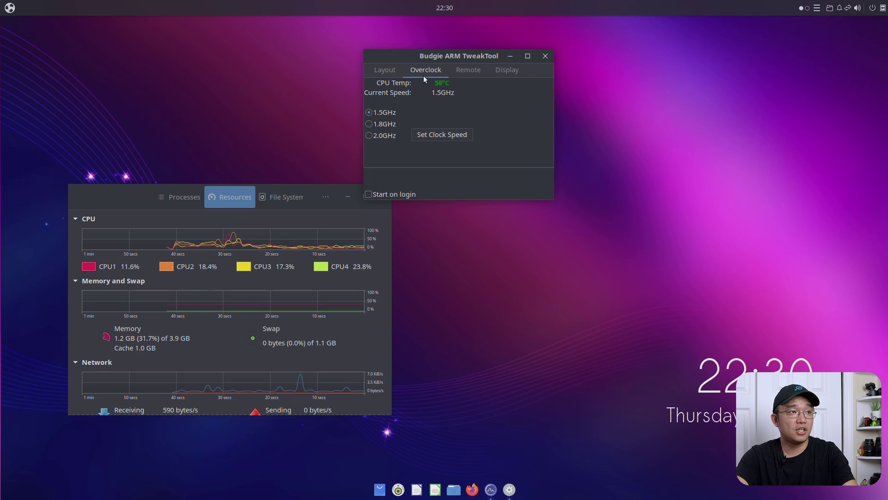
Step: Overclock the CPU to 2.0GHz using the admin password, then check the Remote and Display tabs
left_click(369, 135)
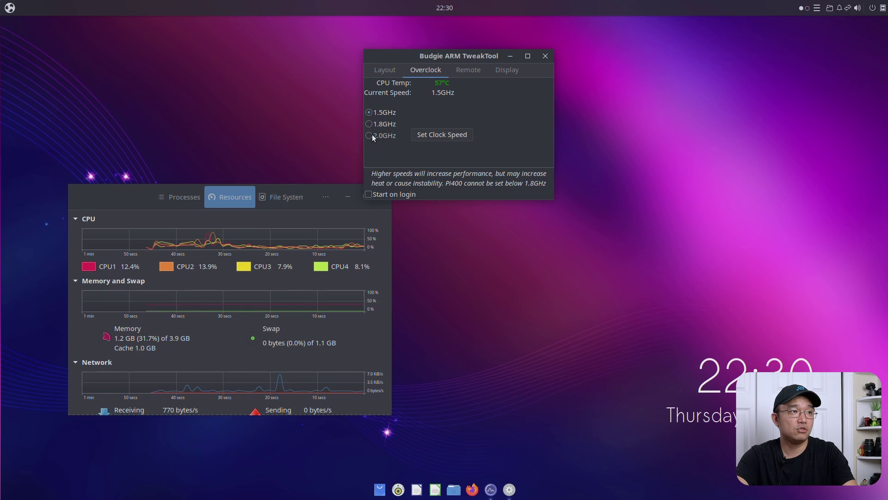
left_click(444, 133)
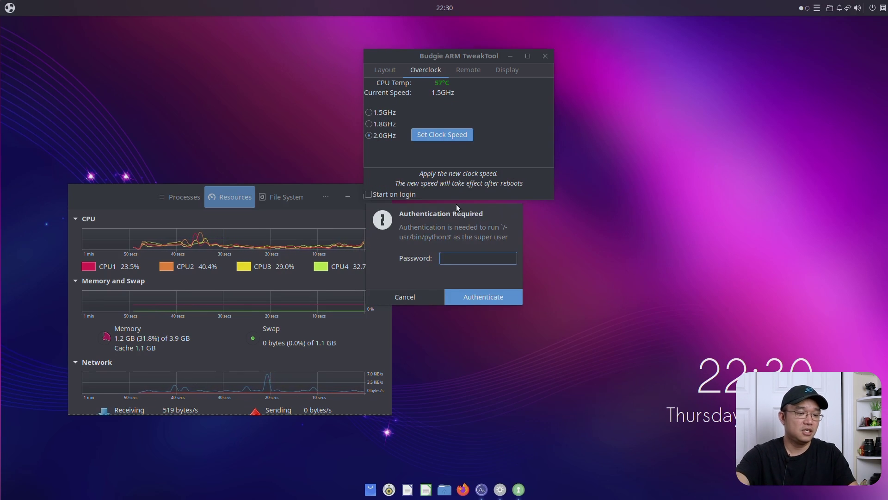
type("raspberry")
key("Return")
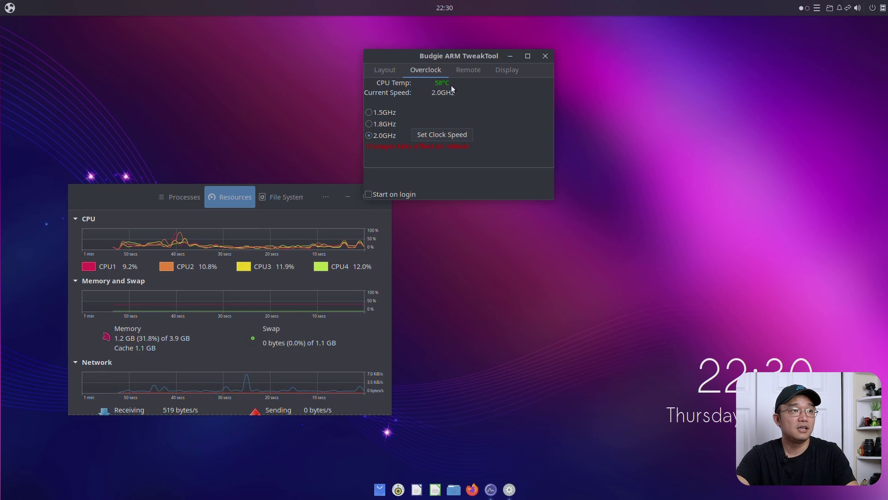
left_click(471, 76)
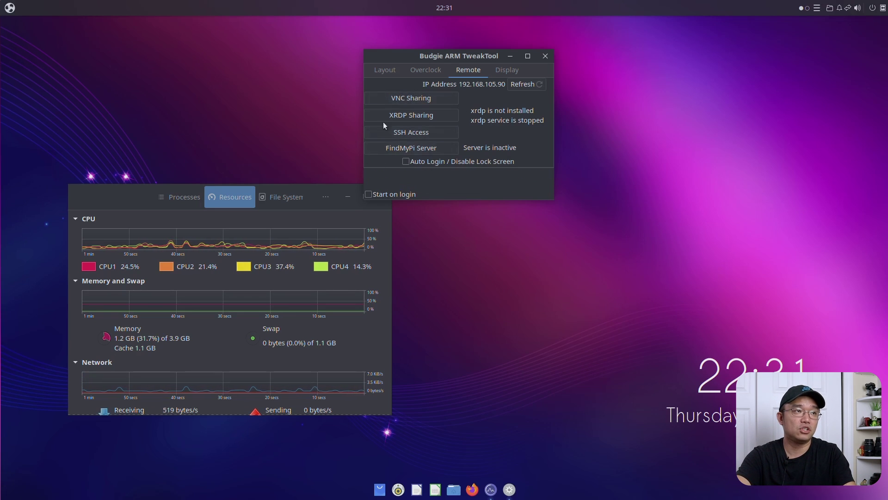
left_click(504, 69)
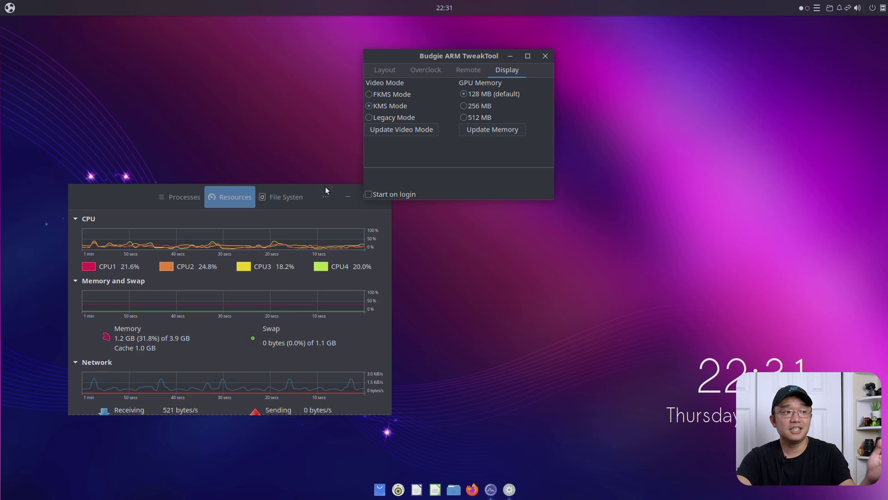
Step: Raise GPU memory to 256 MB with the admin password, keeping System Monitor in view
left_click_drag(300, 192, 262, 148)
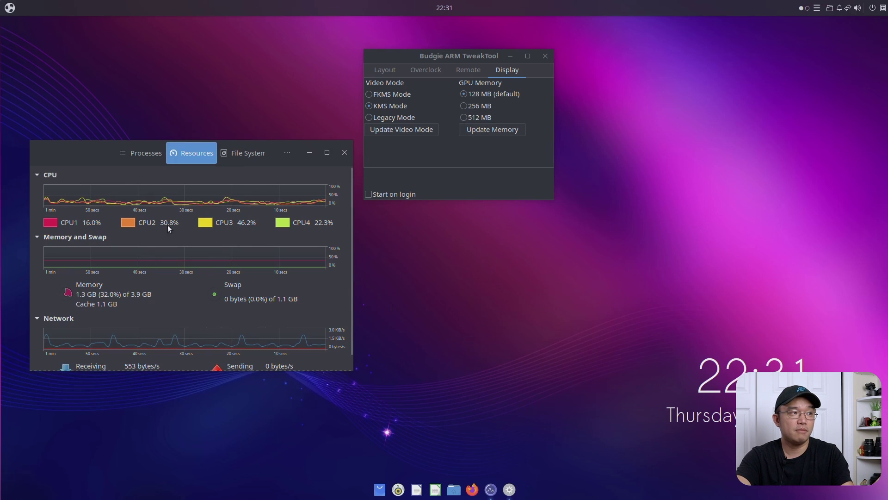
left_click(467, 106)
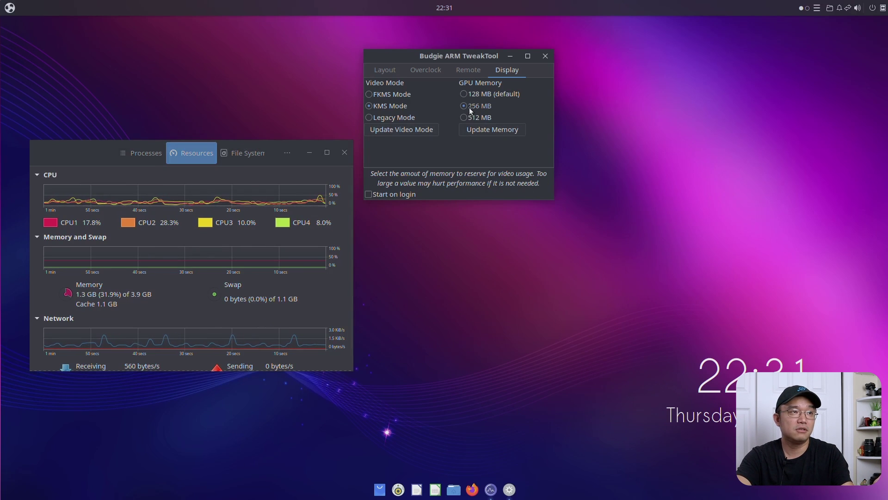
left_click(487, 130)
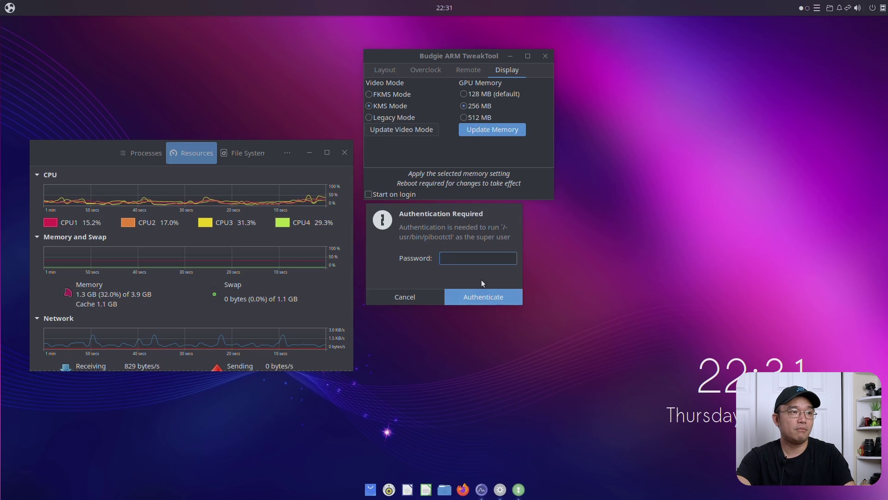
type("******")
key("Return")
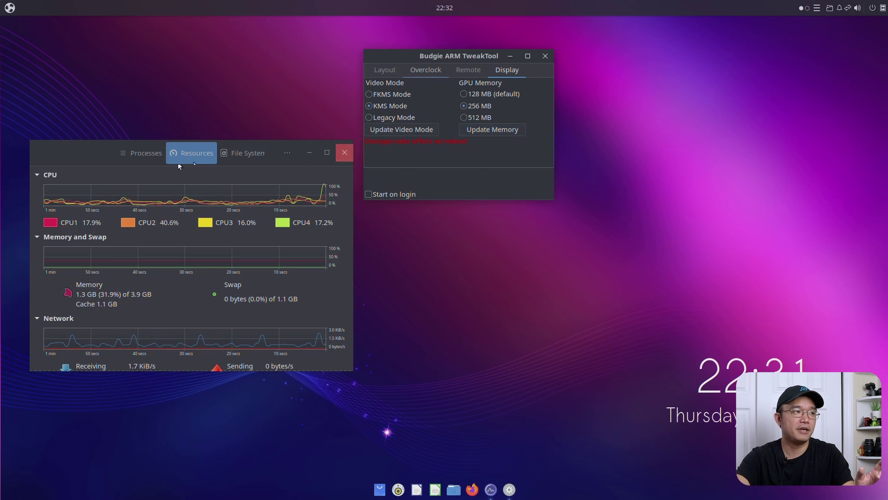
left_click(112, 154)
left_click_drag(111, 154, 141, 168)
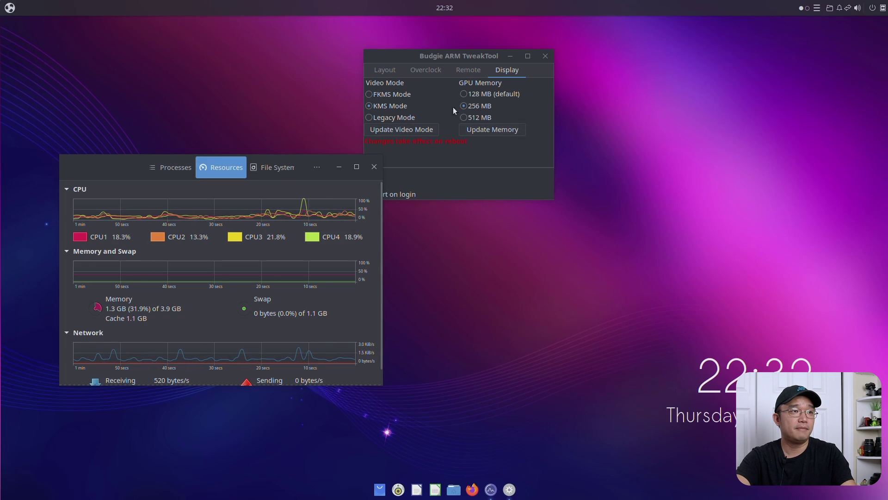
Step: Close TweakTool and System Monitor, then launch Budgie Welcome from the application launcher
left_click(545, 55)
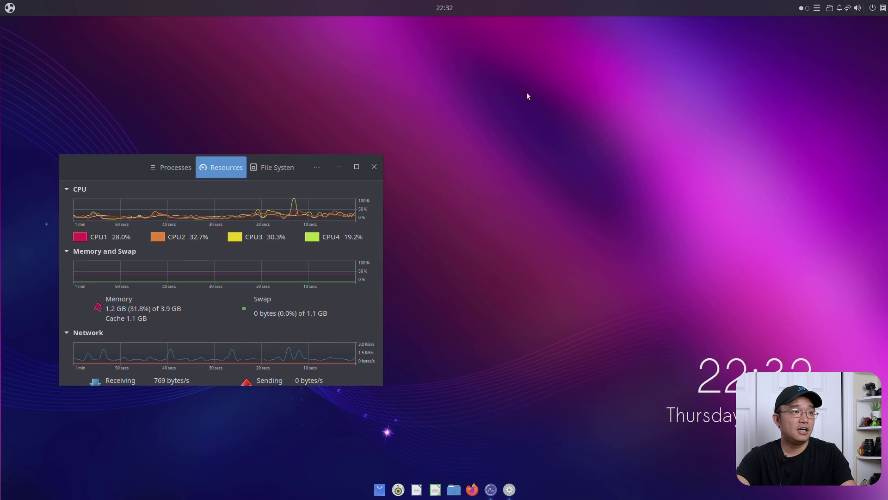
left_click(375, 167)
left_click(10, 7)
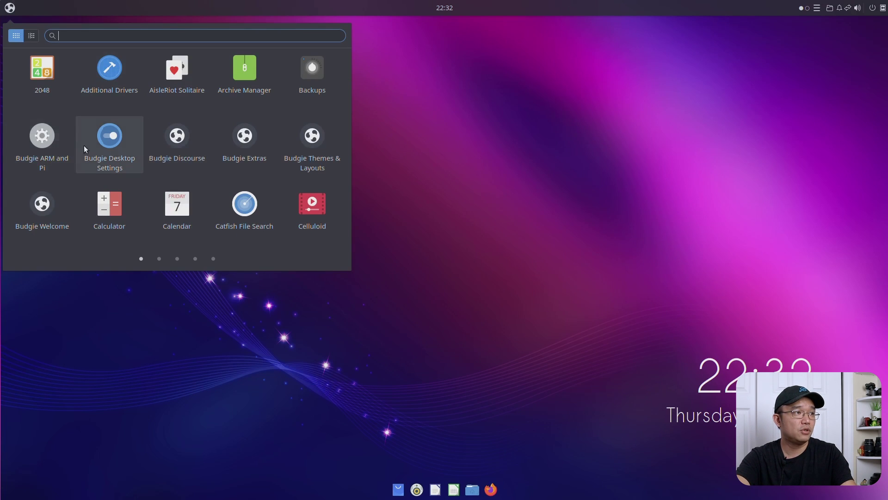
left_click(108, 144)
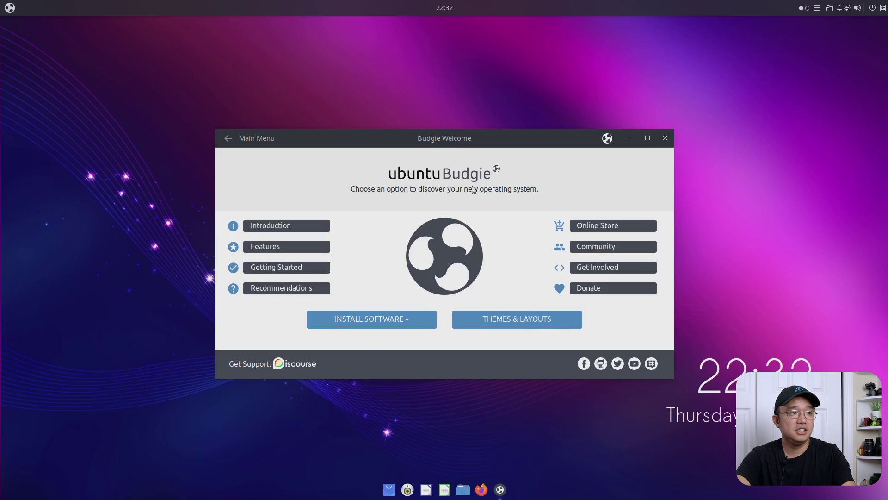
Step: Open the Themes & Layouts page and move and enlarge the Budgie Welcome window
left_click(502, 322)
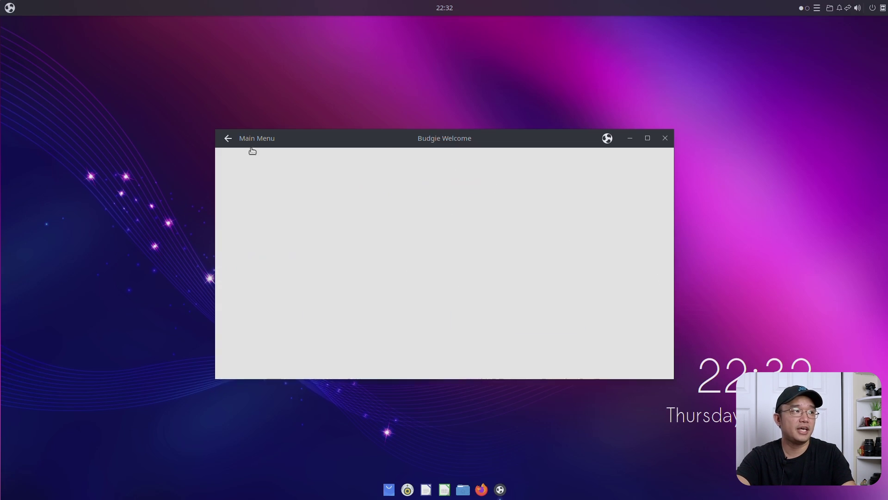
left_click(10, 8)
left_click(408, 76)
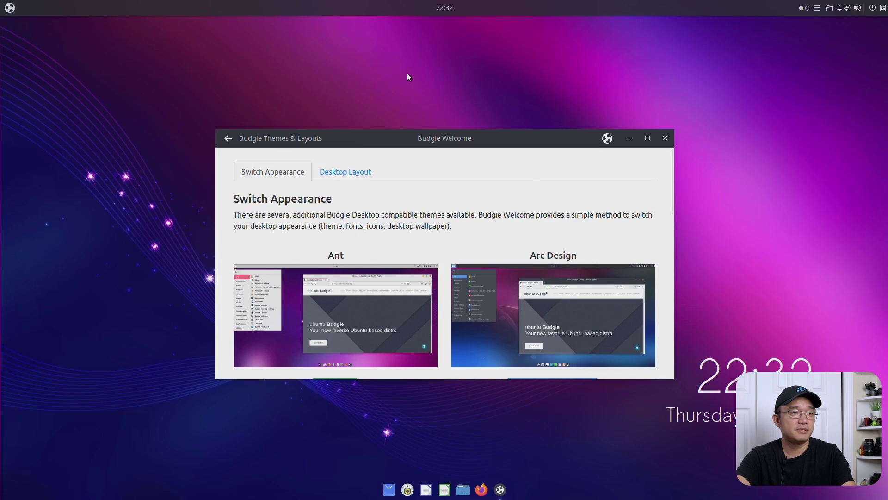
left_click_drag(515, 132, 499, 59)
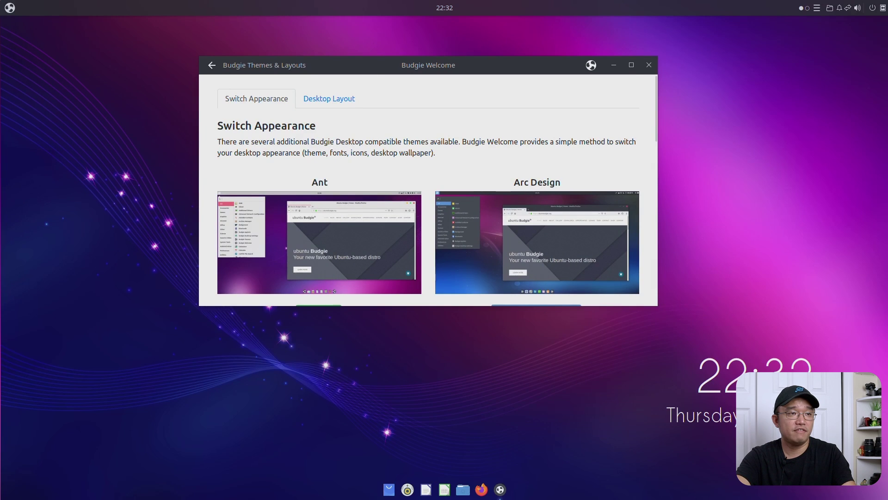
left_click_drag(658, 305, 778, 438)
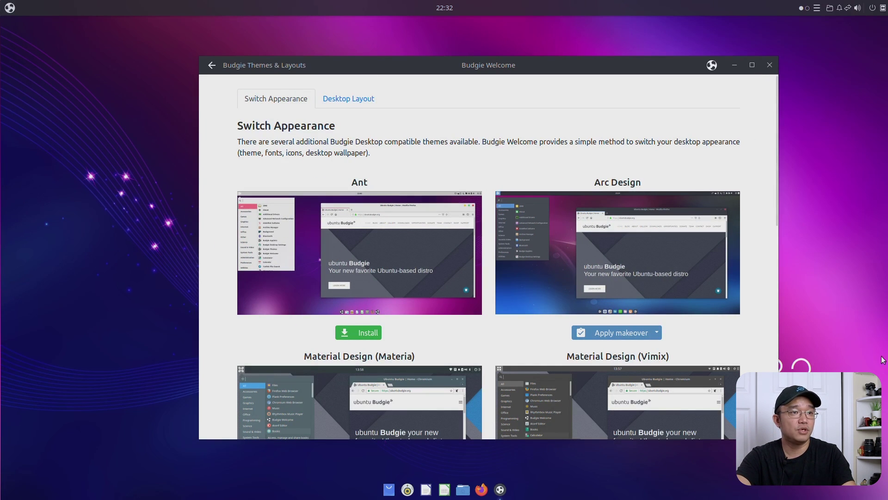
Step: Browse the theme list, enlarge the Material Design (Vimix) preview, then close it
scroll(498, 284, "down", 10)
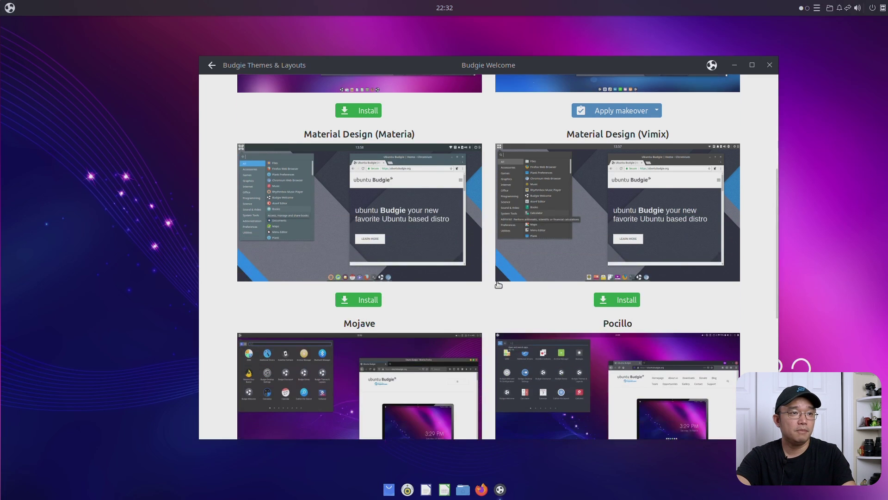
scroll(498, 284, "down", 6)
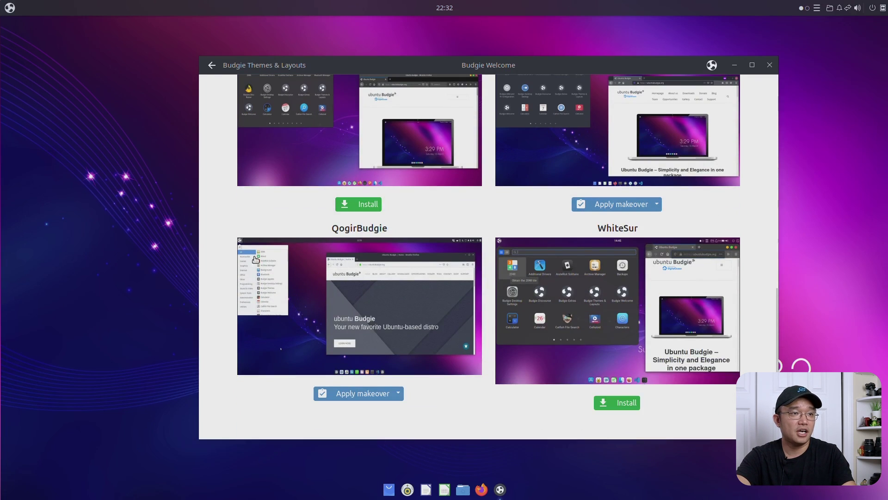
scroll(478, 299, "up", 12)
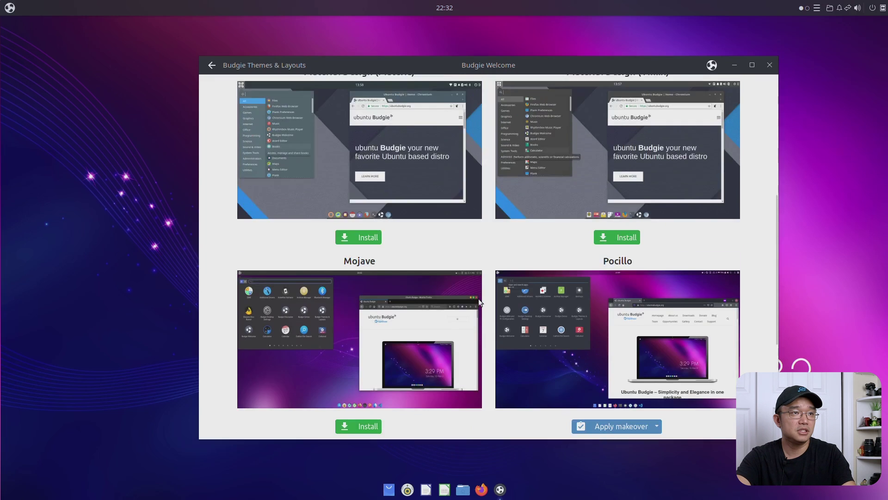
scroll(477, 320, "down", 9)
scroll(476, 338, "up", 9)
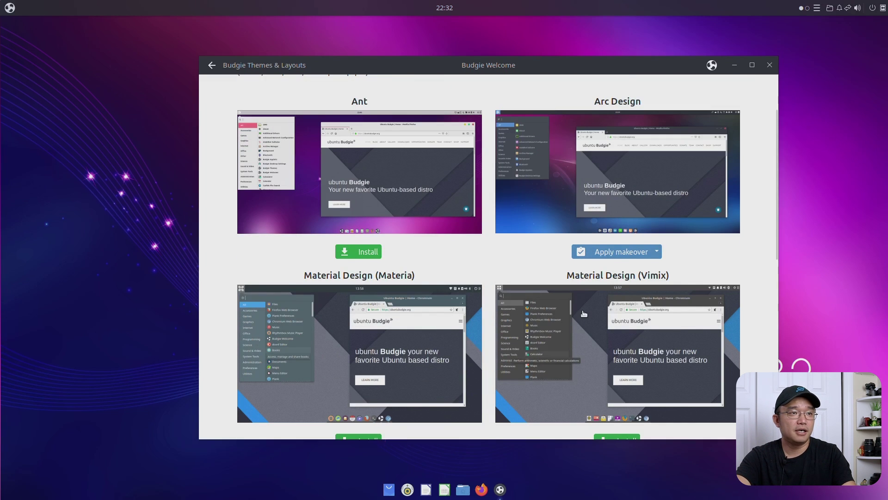
scroll(584, 314, "down", 2)
left_click(579, 251)
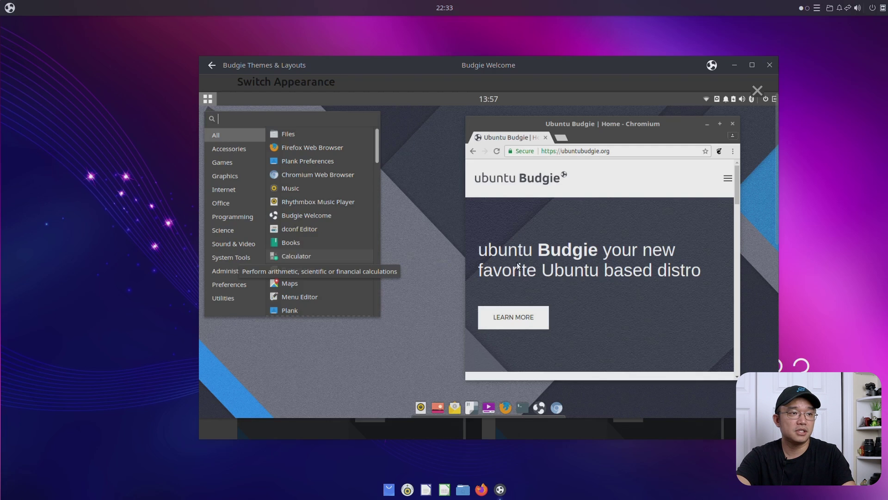
scroll(508, 320, "down", 1)
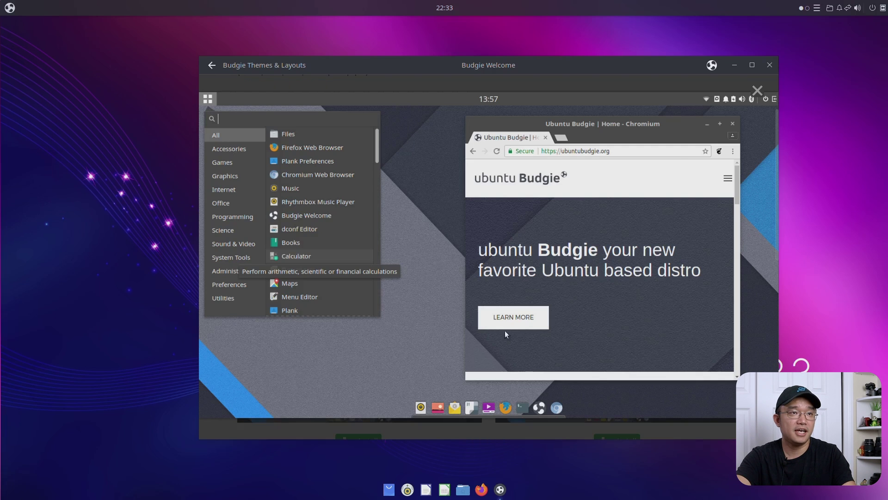
left_click(755, 90)
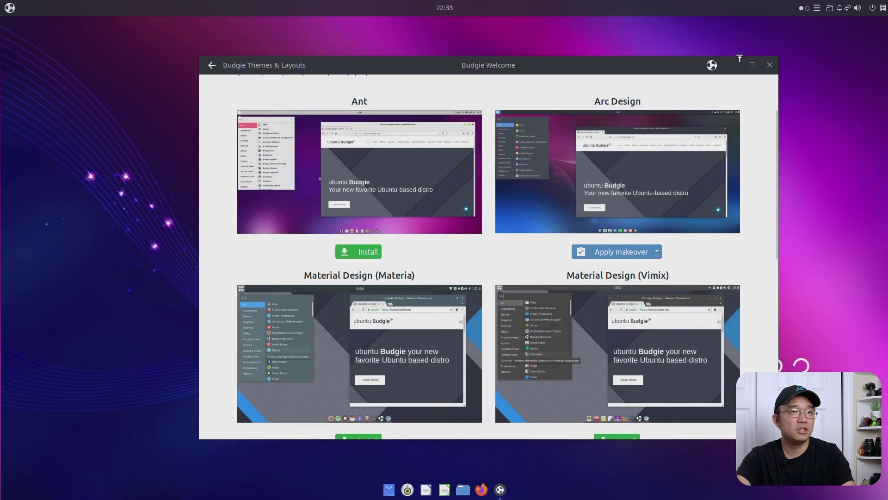
Step: Close Budgie Welcome and take a brief look at Budgie Desktop Settings before closing it
left_click(770, 65)
key("super")
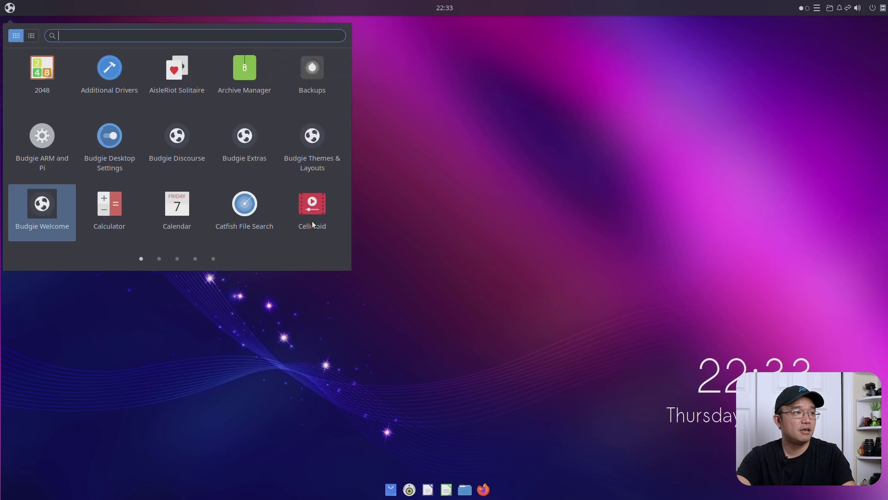
left_click(96, 137)
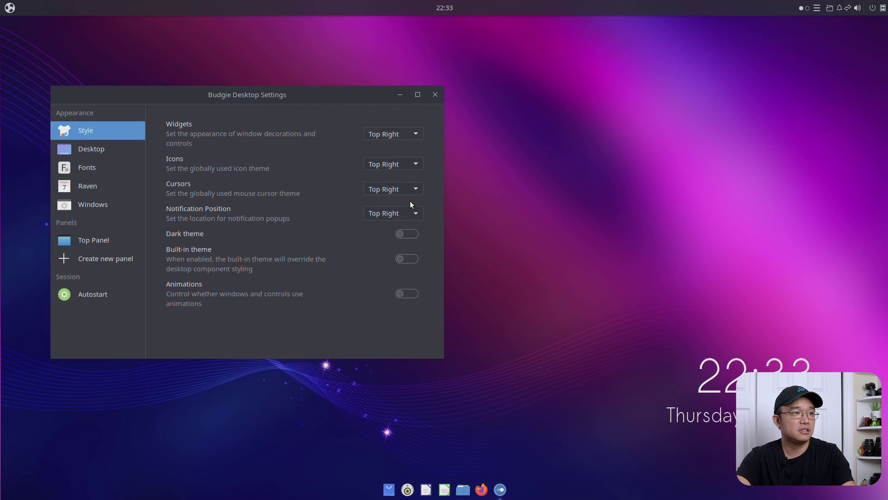
left_click(435, 95)
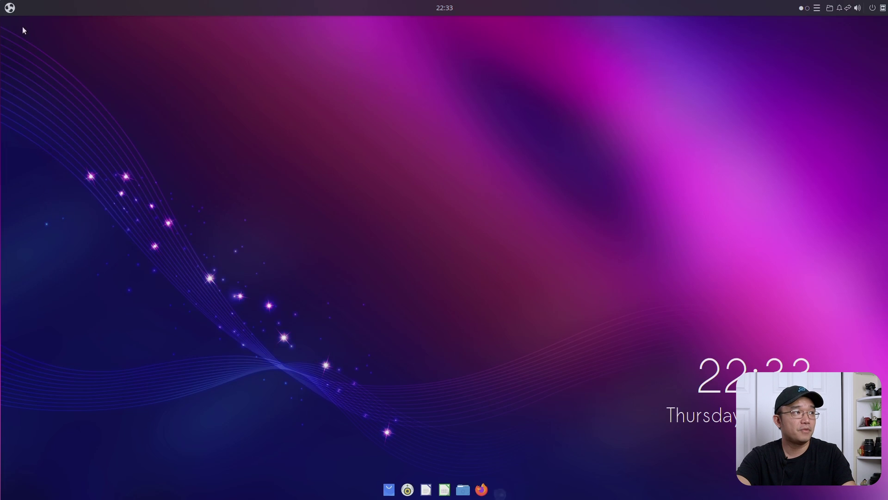
Step: Launch Budgie Themes & Layouts from the app menu and go to its desktop layout choices
left_click(10, 8)
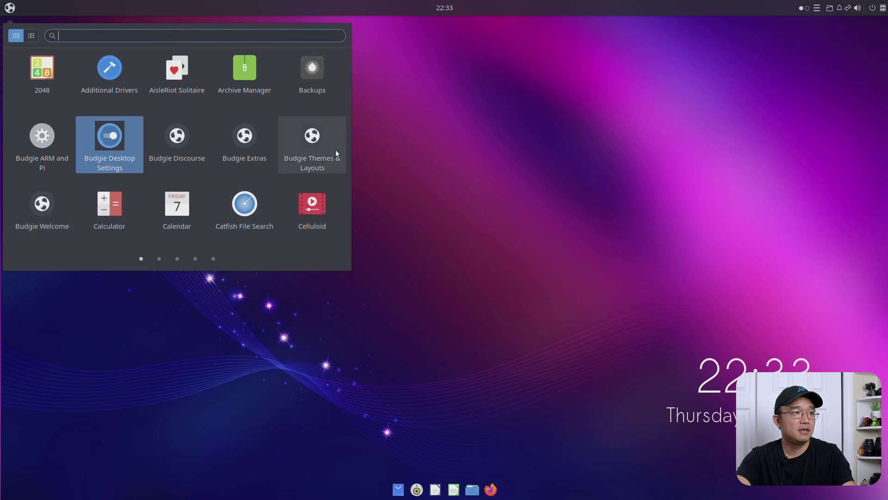
left_click(323, 147)
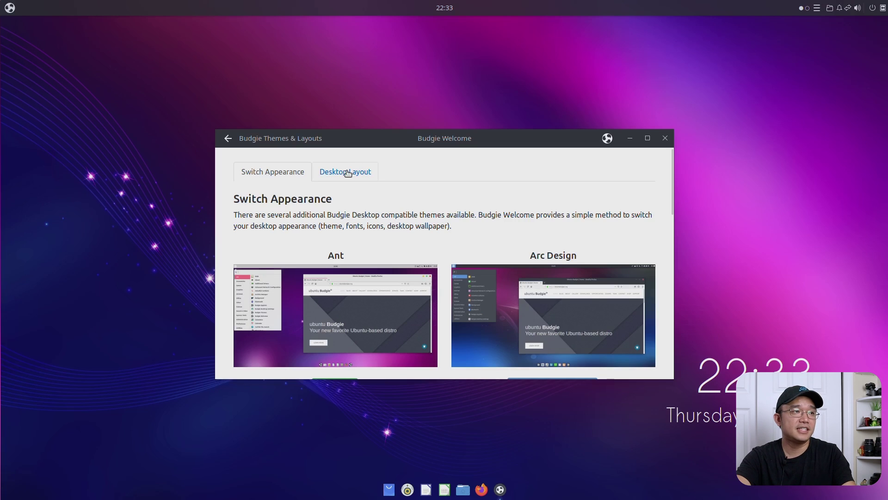
left_click(346, 172)
Step: Inspect the enlarged Redmond layout preview, maximizing Budgie Welcome to full screen
scroll(495, 232, "down", 2)
scroll(495, 233, "down", 5)
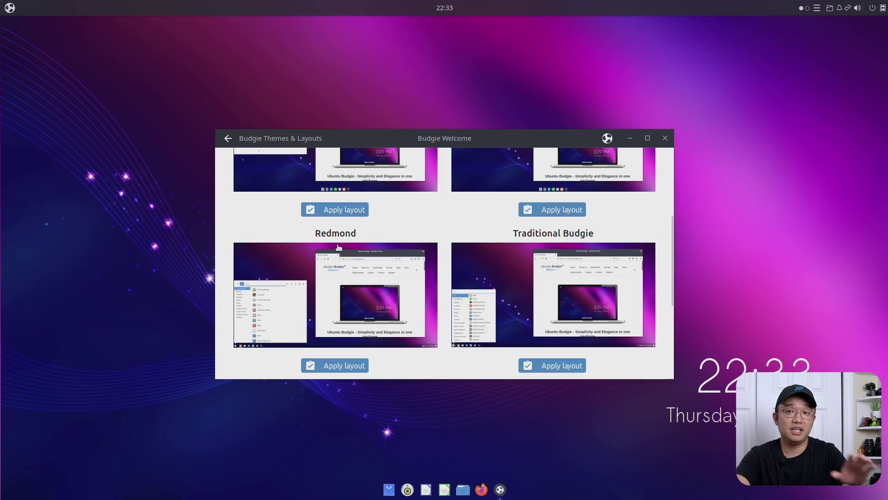
left_click(360, 287)
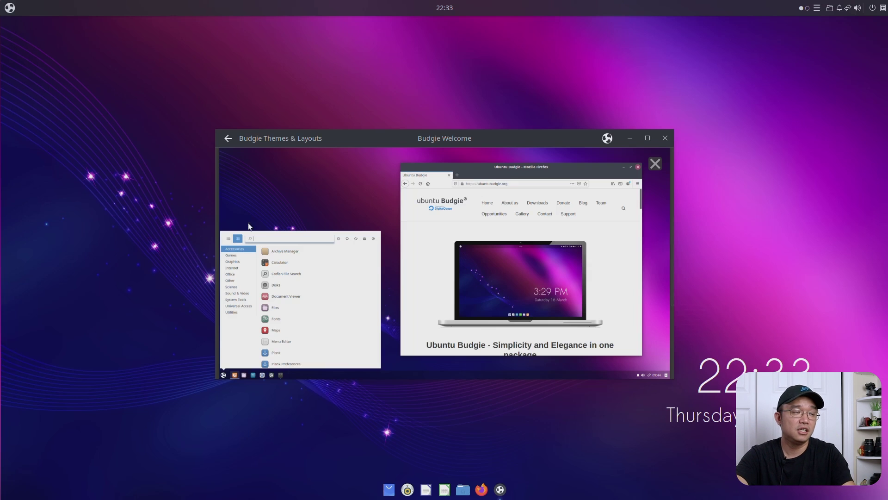
scroll(591, 261, "down", 2)
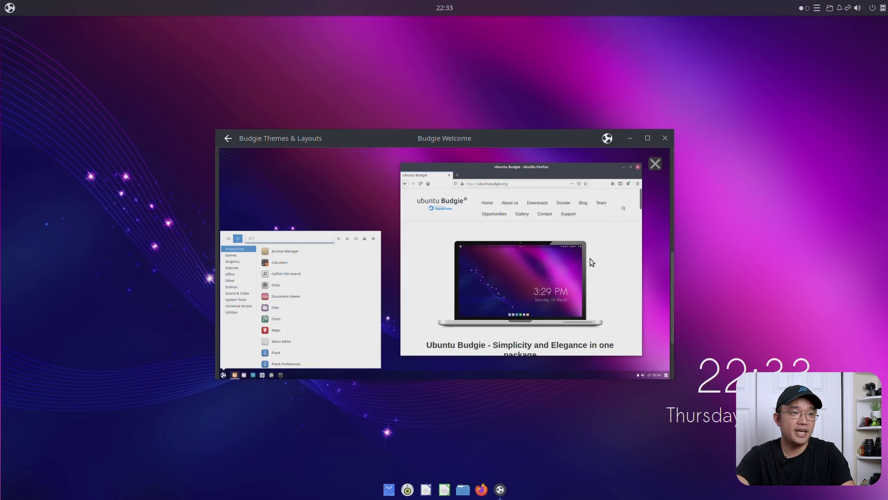
key("super+Up")
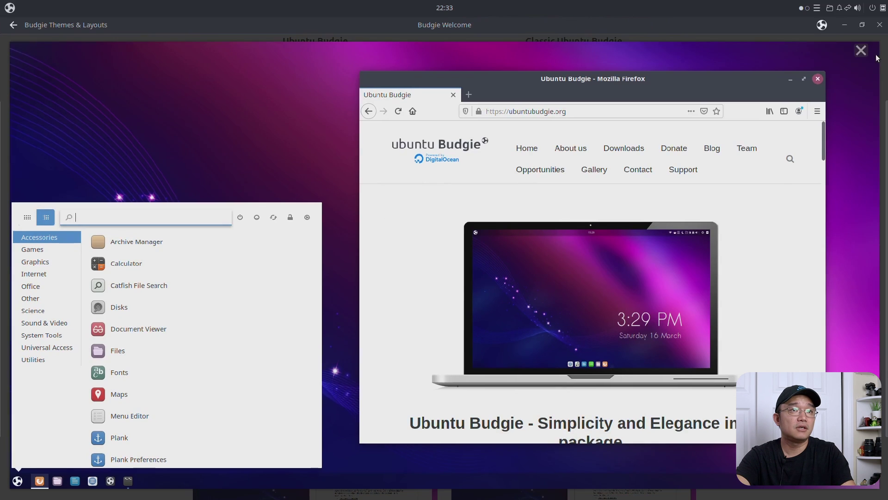
left_click(418, 230)
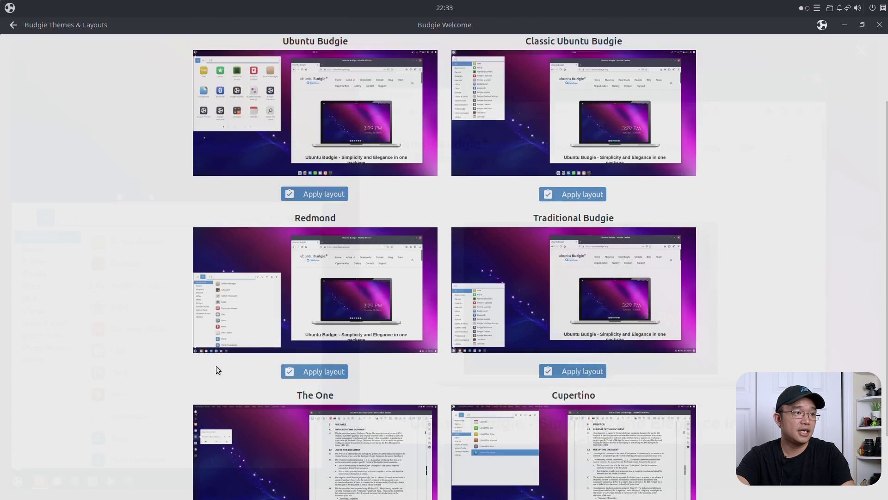
Step: Apply the Redmond layout, restore the window size, and open the new bottom-left category menu
left_click(313, 373)
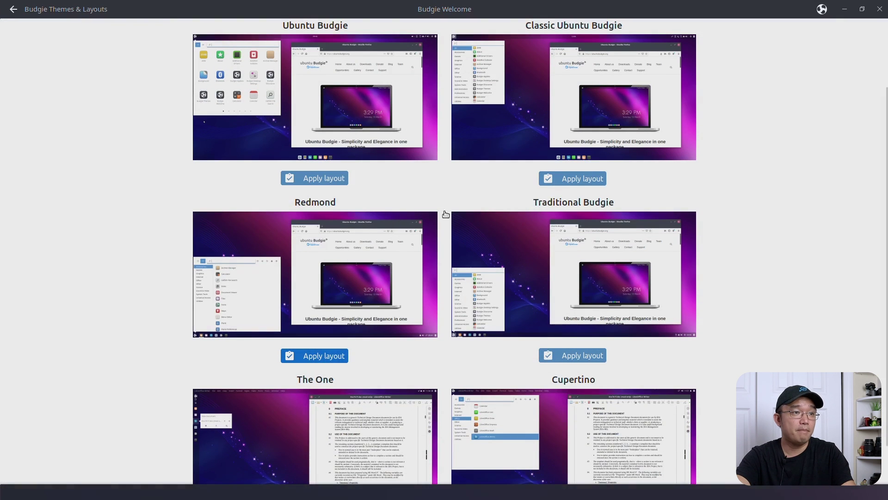
scroll(486, 283, "down", 3)
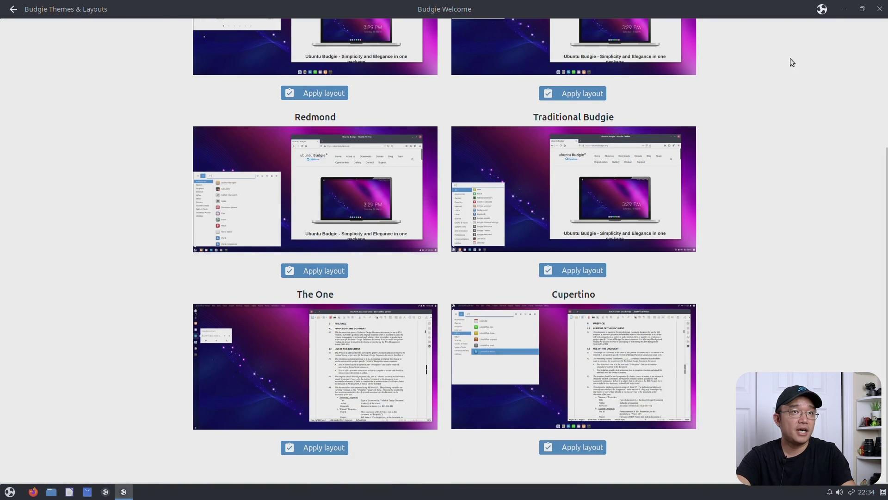
left_click(861, 9)
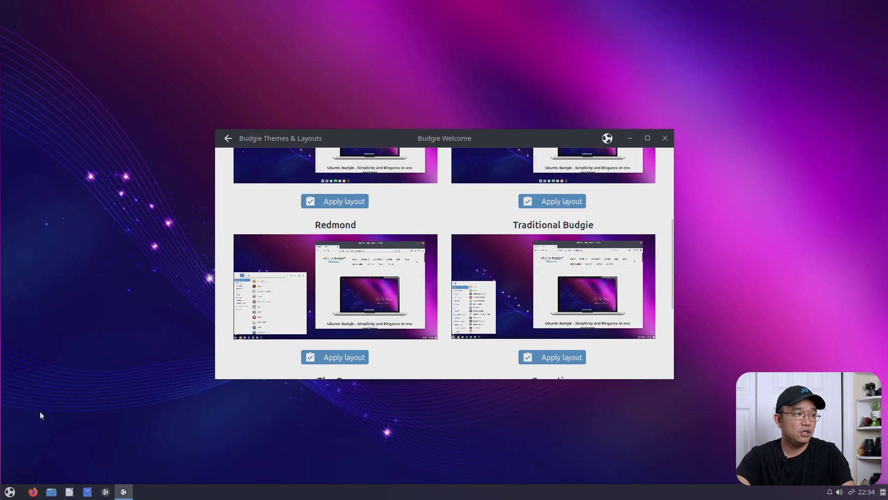
left_click(9, 490)
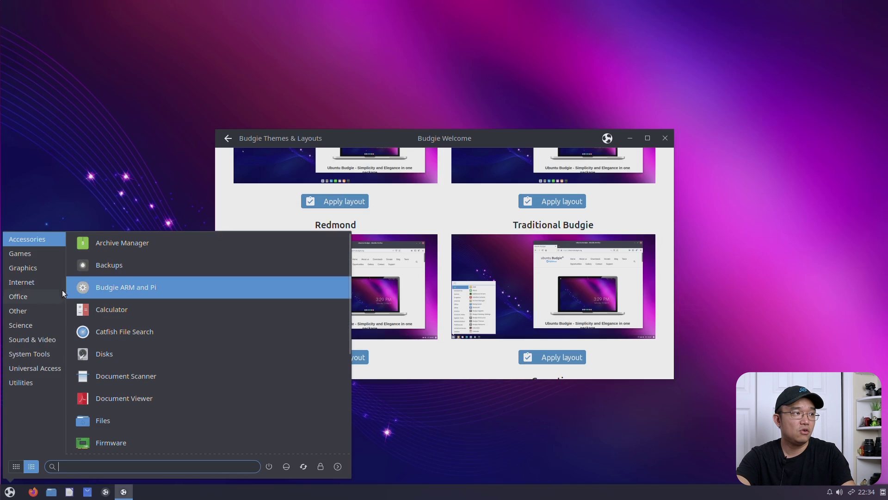
Step: Show the Switch Appearance themes and preview the Arc Design theme close up
left_click(126, 126)
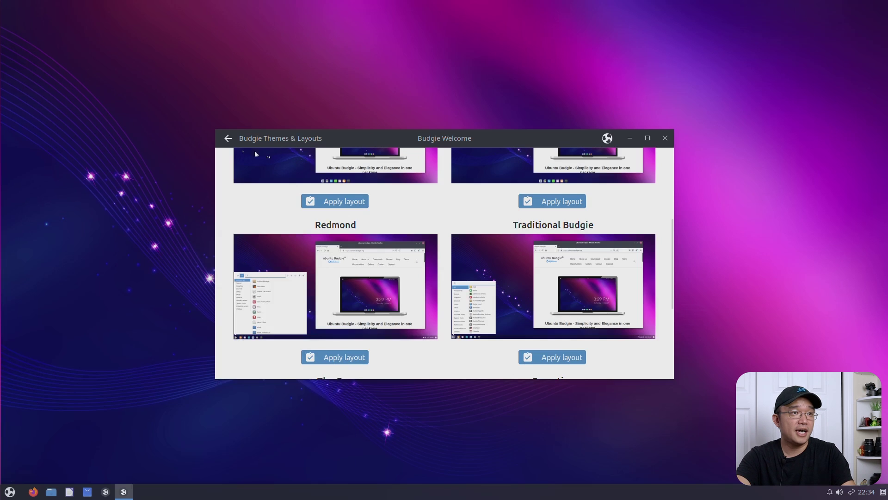
scroll(425, 212, "up", 3)
scroll(425, 212, "up", 4)
left_click(265, 172)
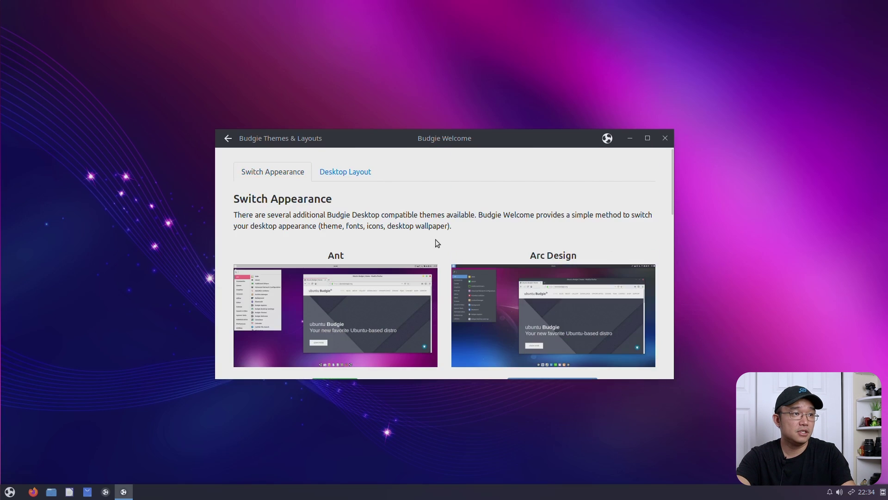
scroll(352, 287, "down", 2)
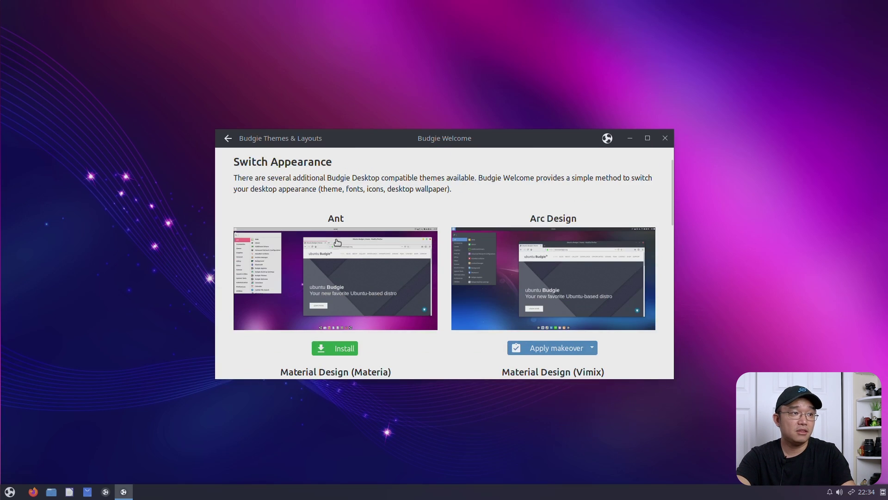
left_click(565, 284)
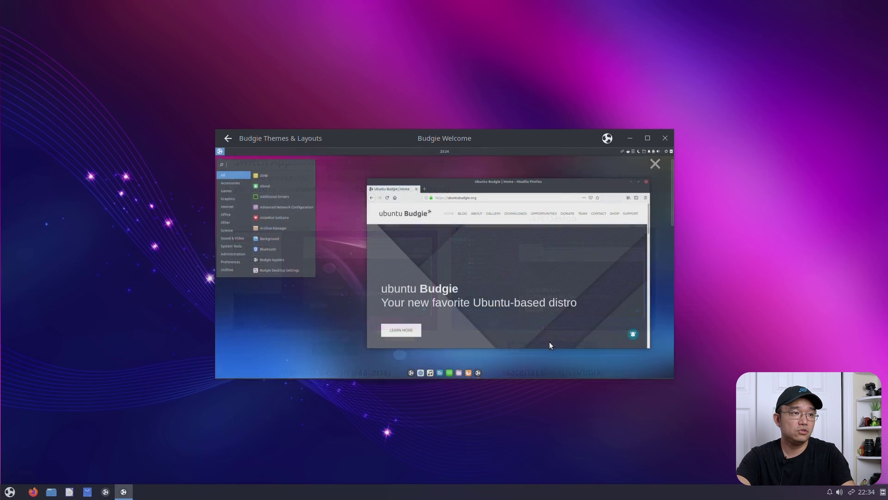
left_click(655, 164)
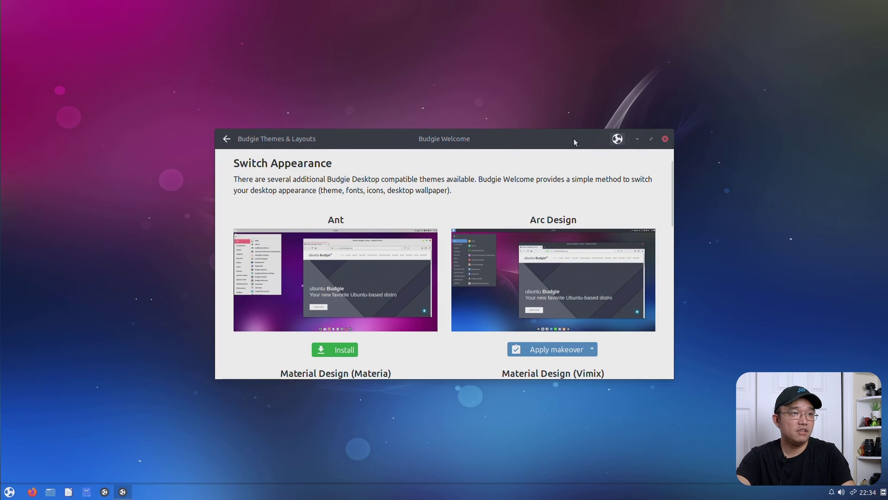
Step: Browse the remaining themes and start installing Material Design (Vimix)
left_click(8, 491)
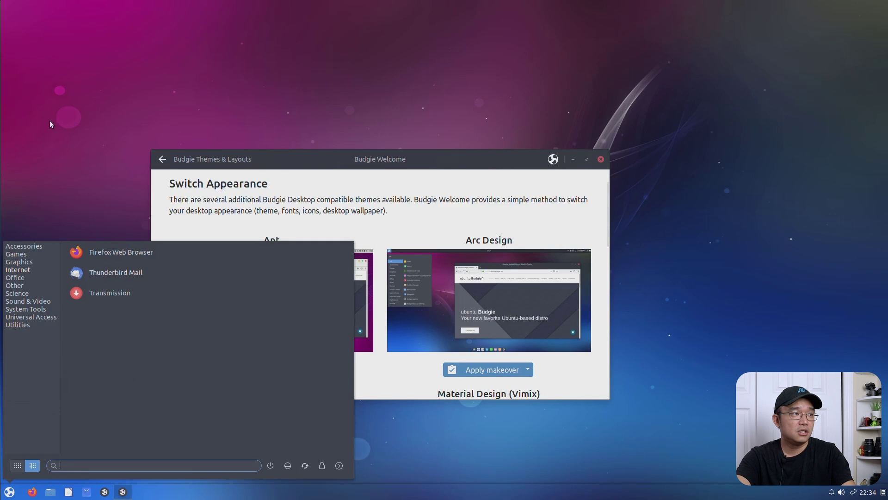
left_click(100, 159)
scroll(512, 330, "down", 10)
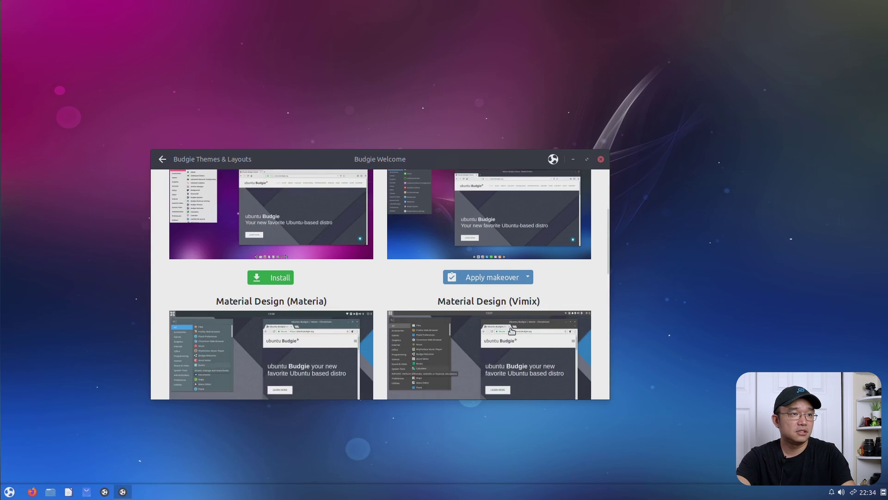
scroll(296, 301, "up", 2)
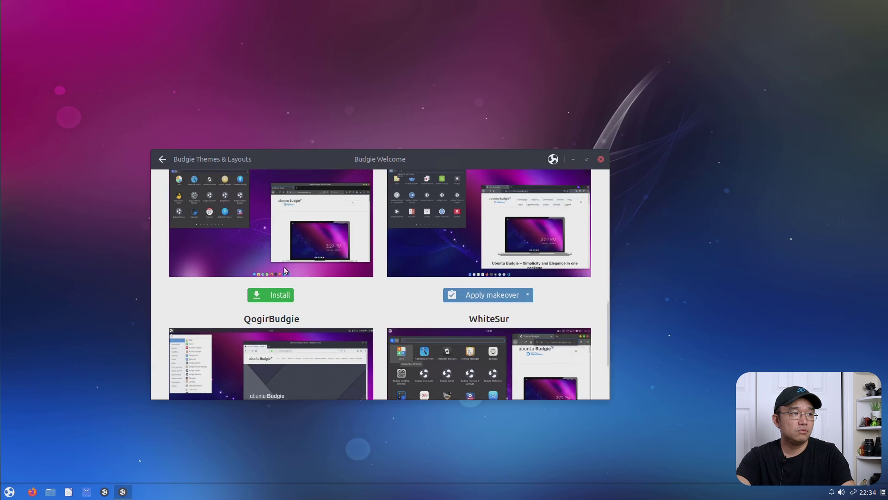
scroll(271, 342, "up", 3)
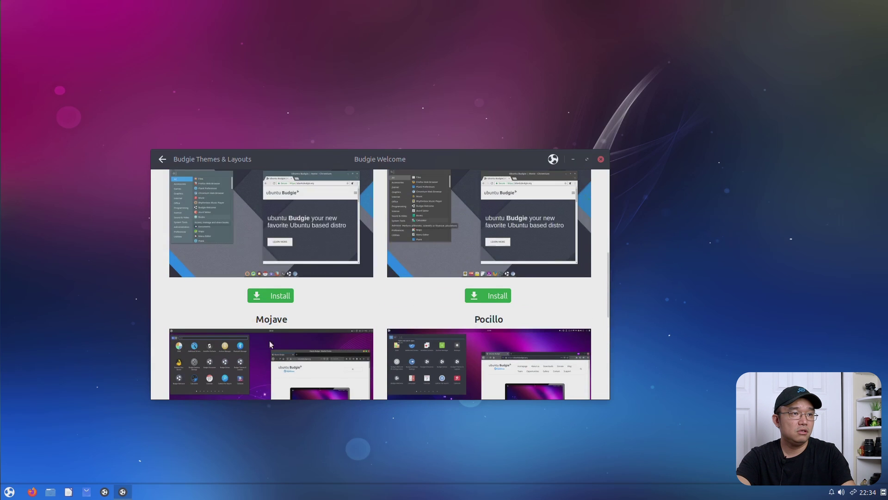
left_click(498, 296)
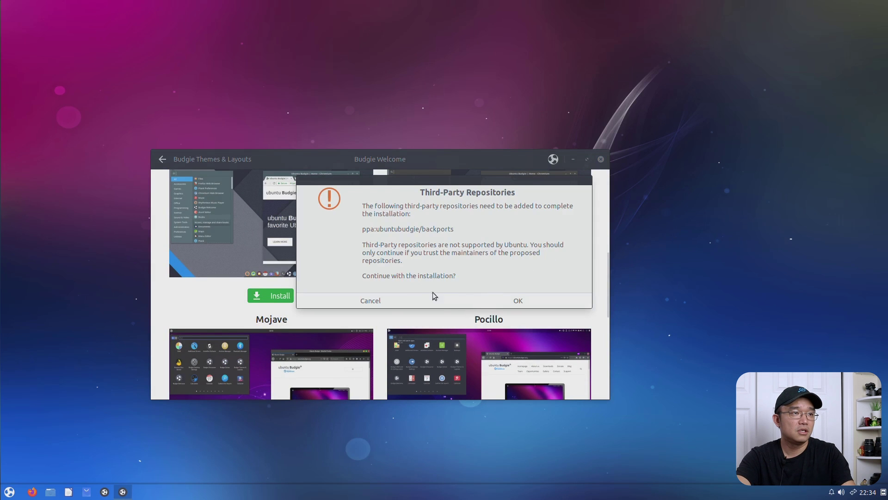
Step: Approve adding the ppa:ubuntubudgie/backports third-party repository for the Vimix install
left_click(481, 301)
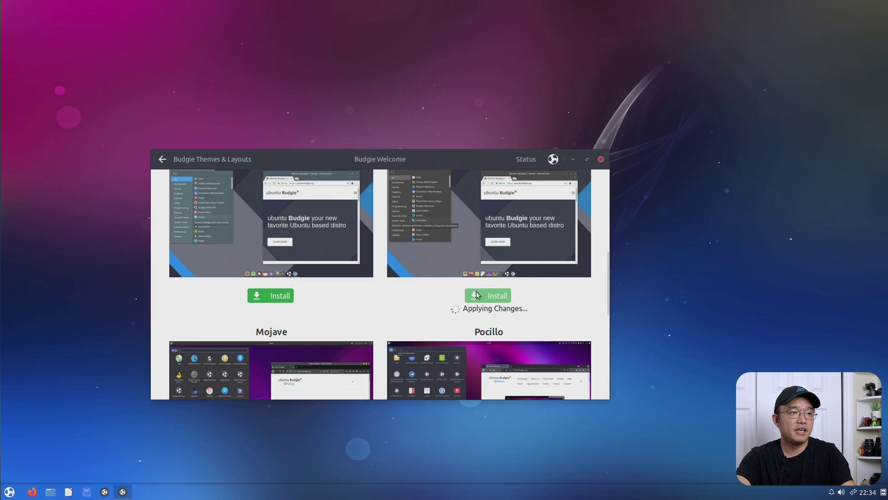
scroll(477, 294, "up", 2)
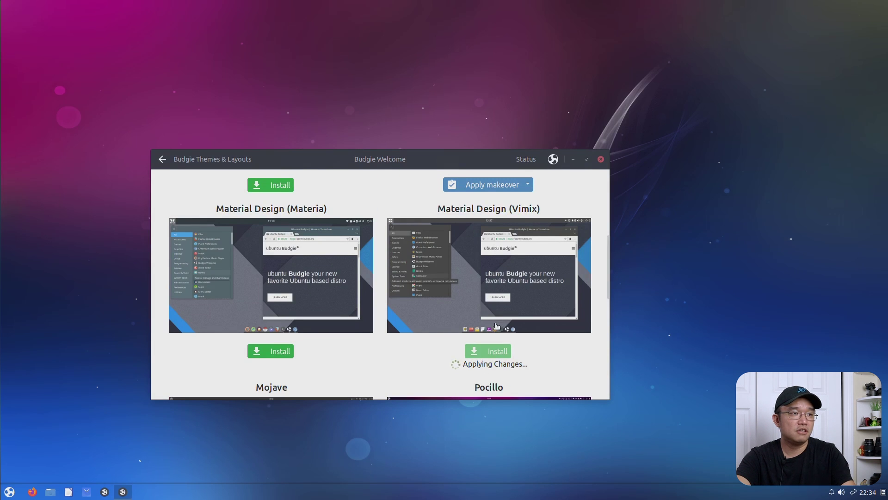
scroll(496, 325, "down", 5)
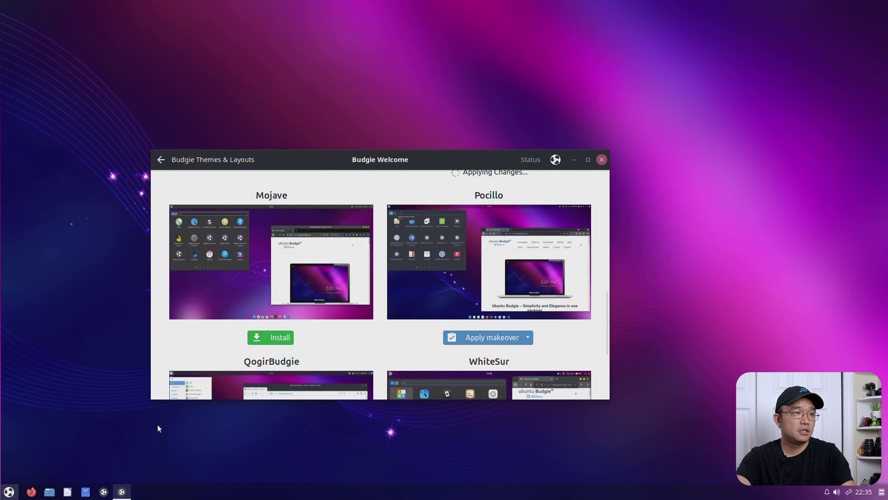
Step: Scroll through the theme list while the Vimix install runs, checking the app menu along the way
key("super")
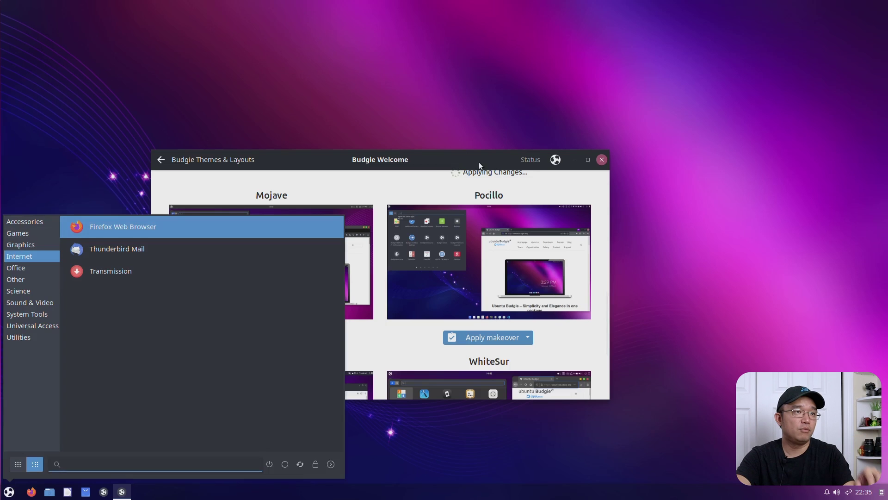
left_click(310, 167)
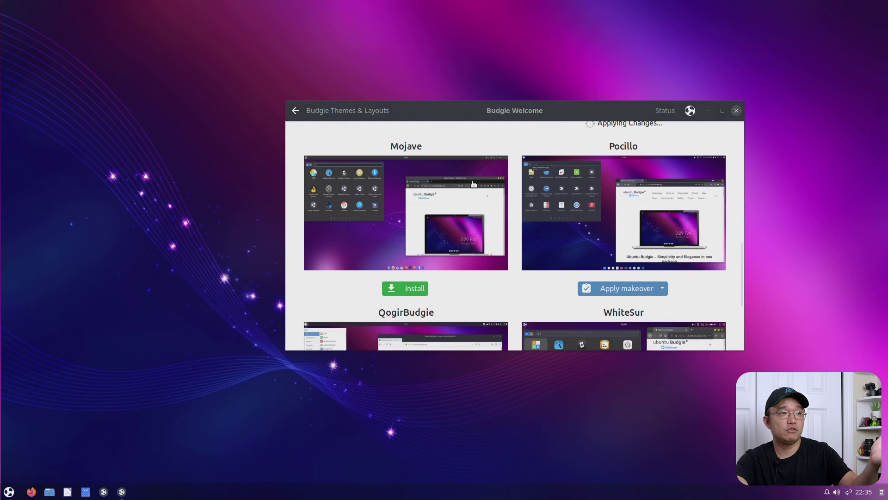
scroll(474, 184, "up", 15)
scroll(494, 185, "down", 20)
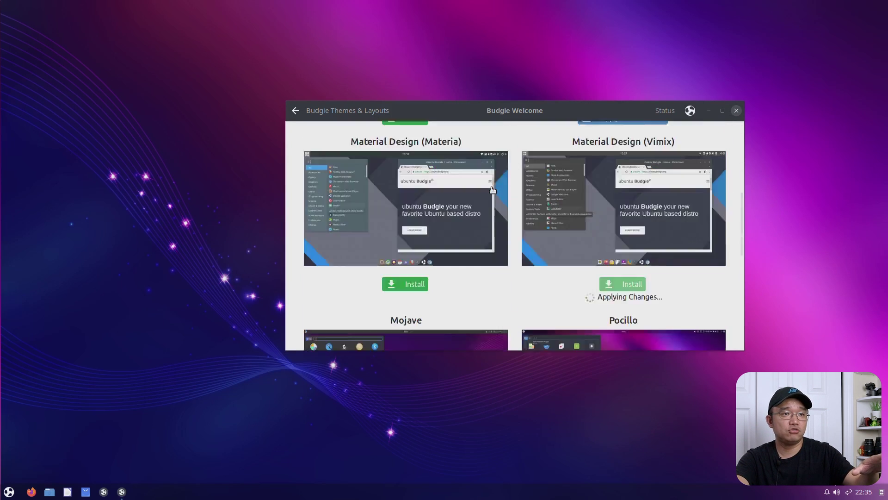
left_click(9, 492)
left_click(510, 308)
scroll(510, 308, "up", 8)
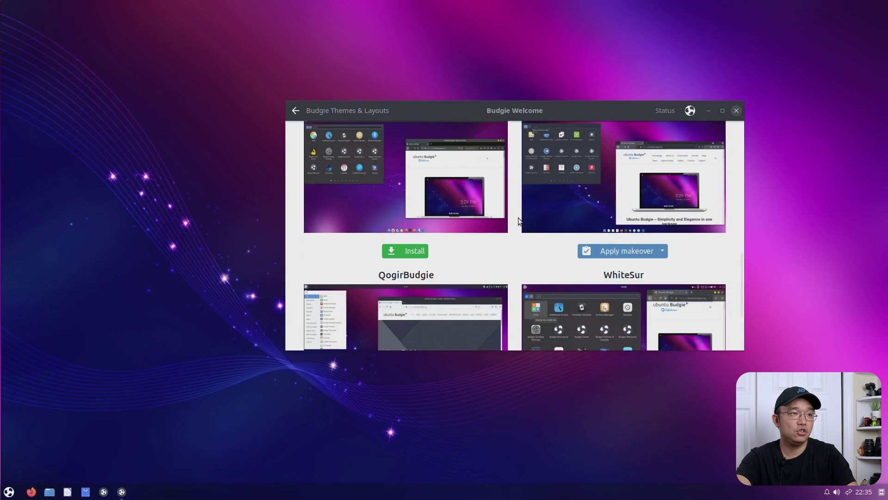
scroll(468, 253, "up", 3)
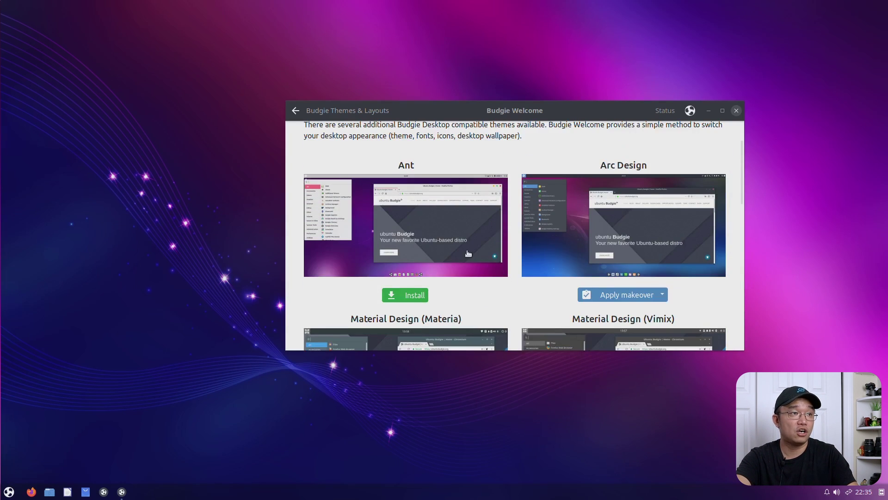
scroll(443, 201, "up", 2)
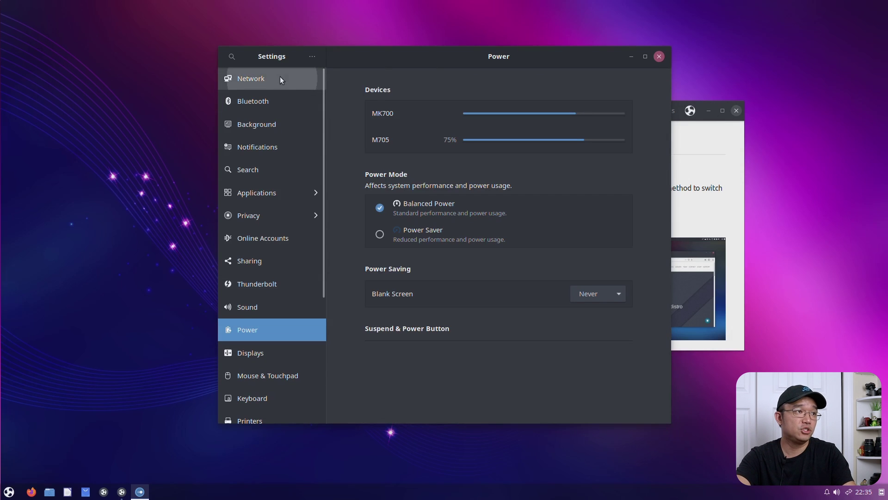
Step: Go from the Network settings to the About page in Settings
left_click(280, 77)
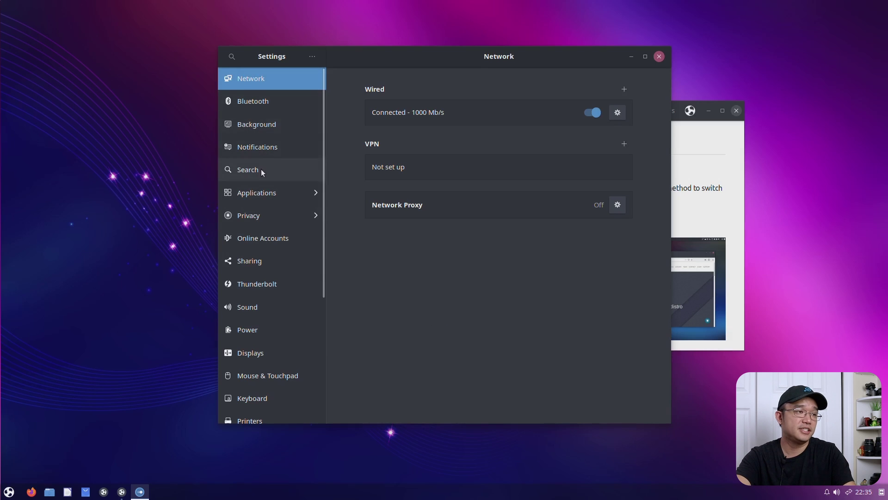
scroll(243, 307, "down", 5)
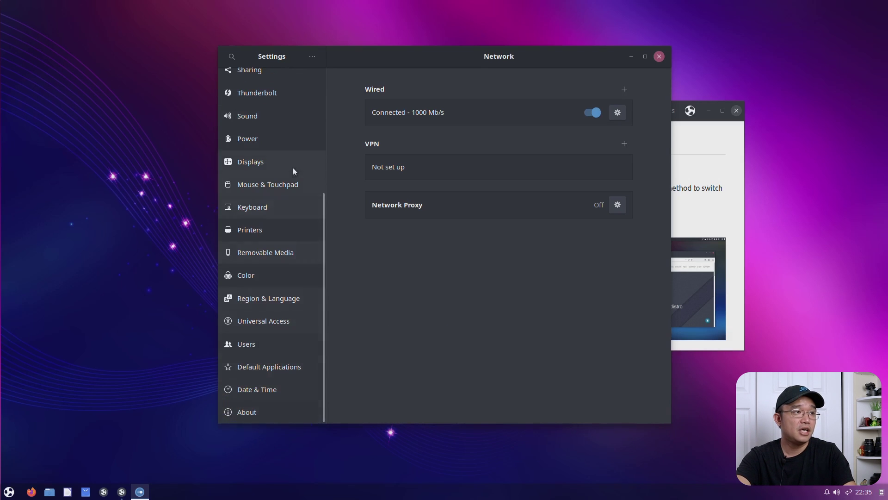
left_click(258, 407)
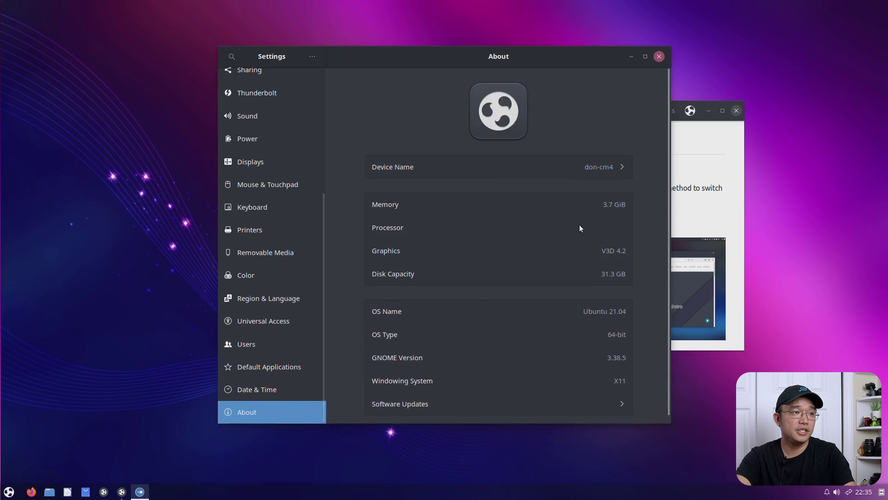
Step: Point out V3D 4.2 graphics, Ubuntu 21.04 64-bit and X11, then move Settings left
left_click(616, 250)
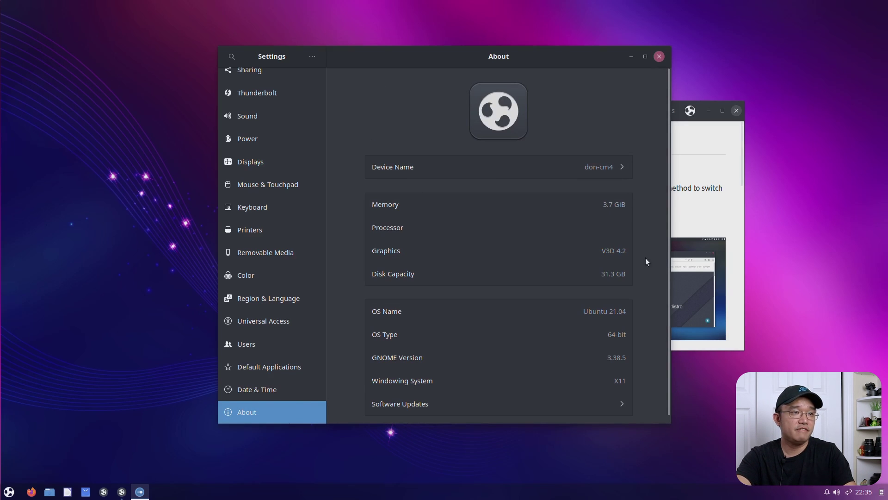
left_click_drag(587, 311, 619, 341)
left_click(624, 312)
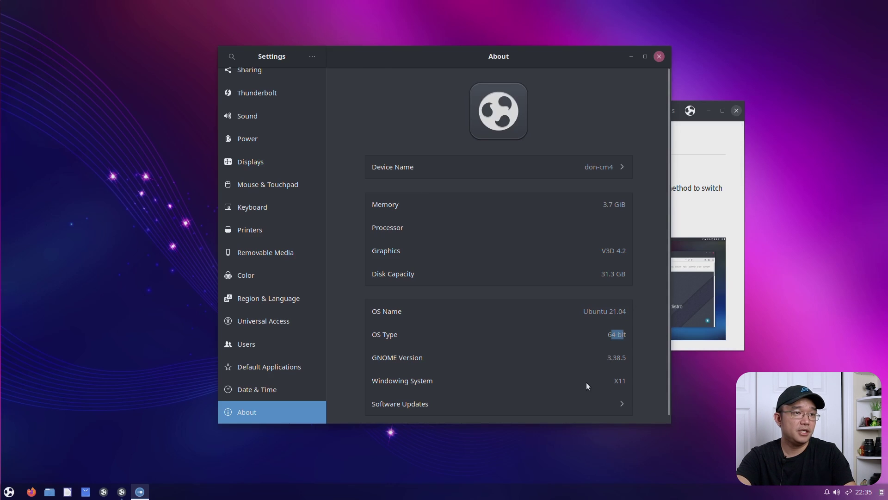
left_click(622, 381)
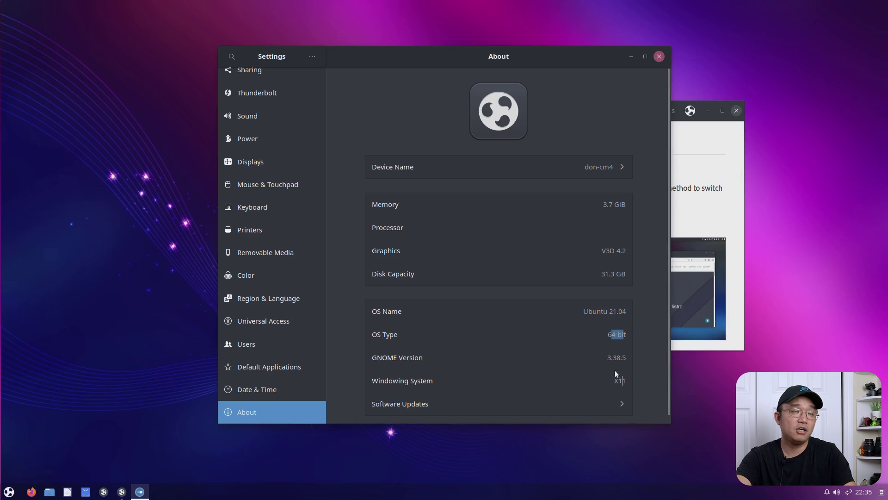
left_click_drag(534, 68, 427, 79)
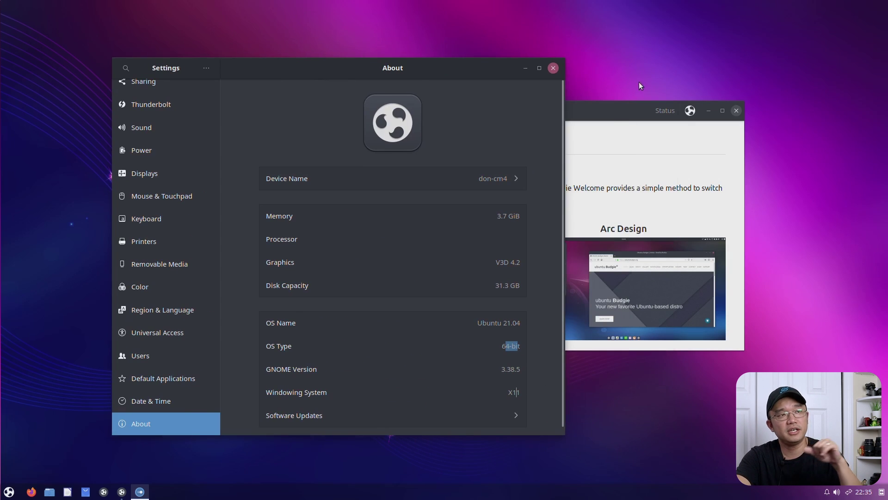
Step: Rearrange the windows, moving Budgie Welcome lower right in front of Settings
left_click_drag(617, 118, 678, 165)
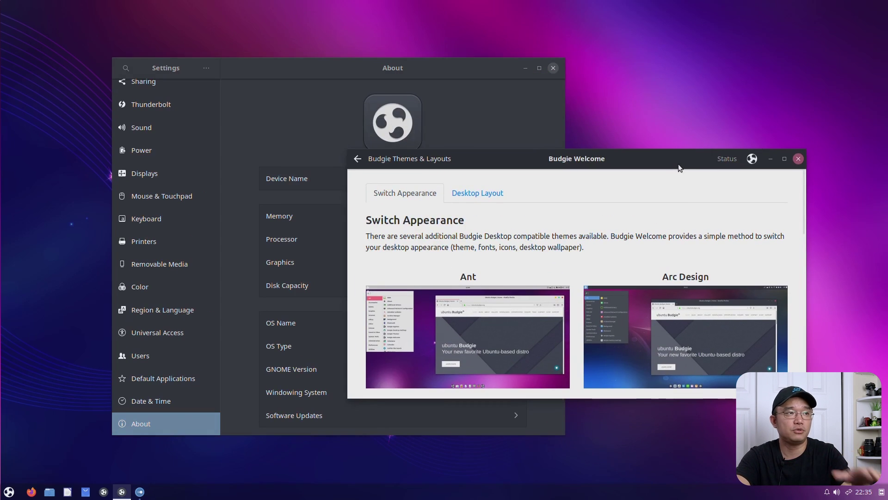
left_click(481, 95)
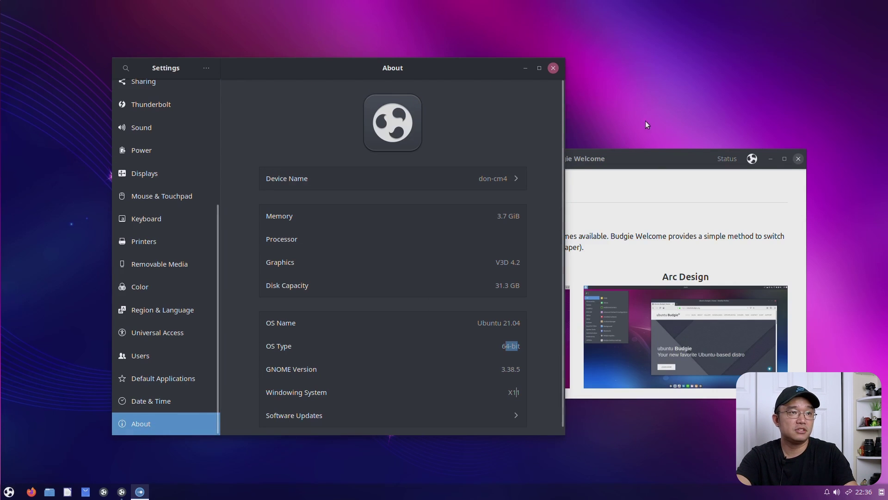
left_click(649, 153)
left_click_drag(650, 152, 645, 187)
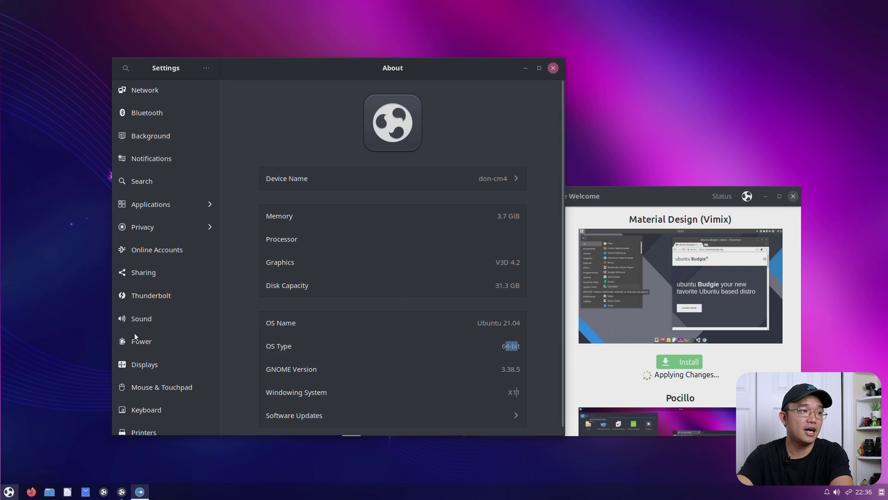
Step: Browse the Accessories apps in the menu, then minimise the Settings window
left_click(12, 495)
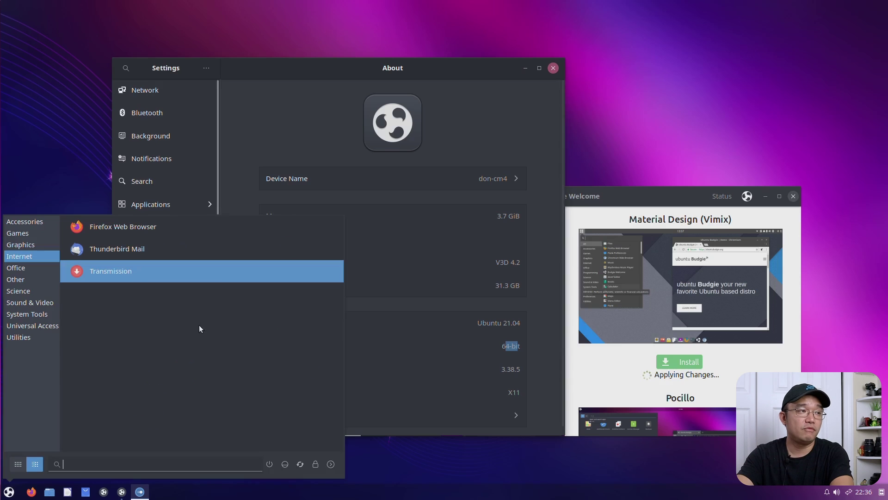
left_click(43, 223)
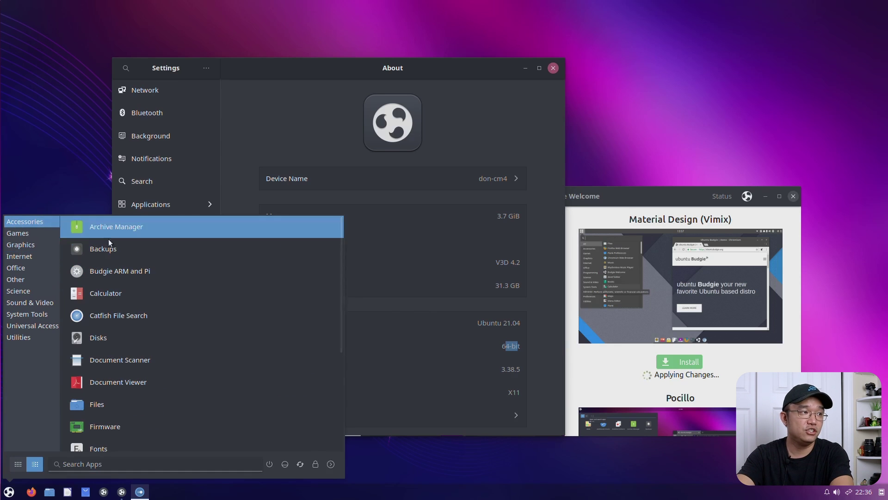
left_click(128, 276)
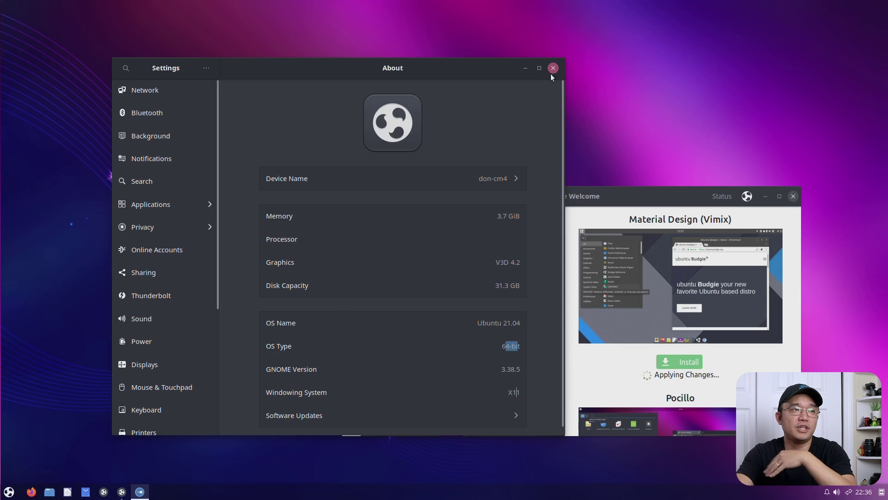
left_click(527, 70)
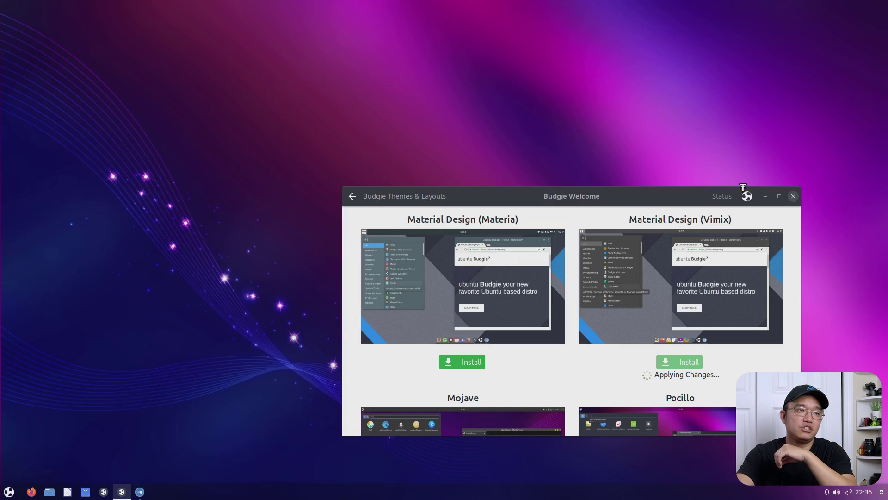